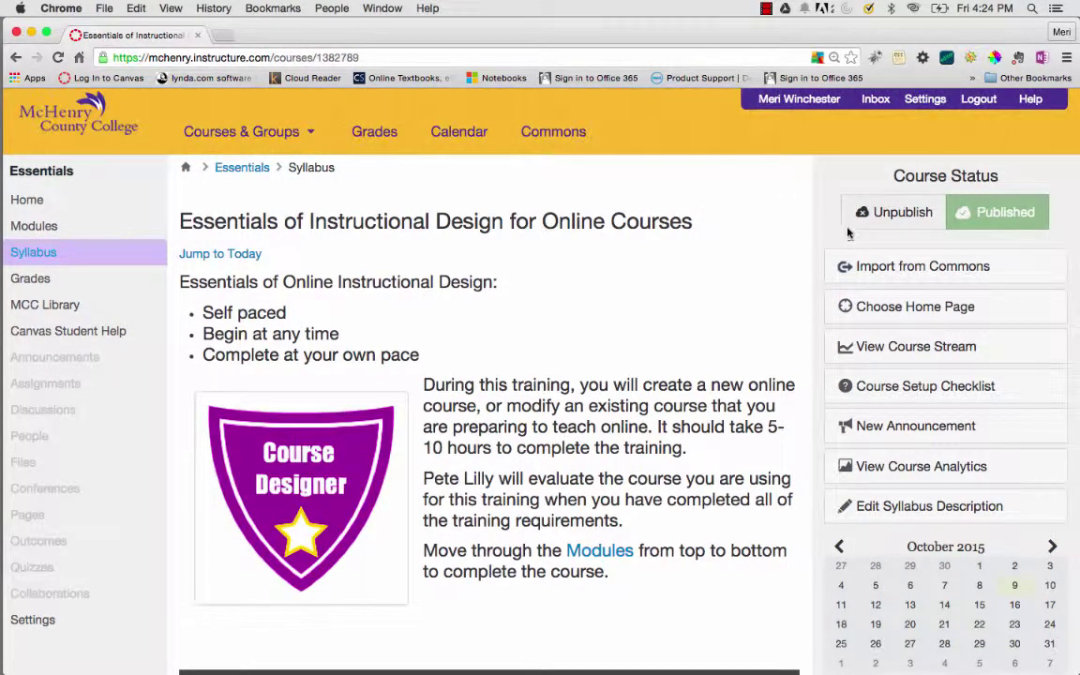
Step: Open Canvas Commons via Import from Commons in the Essentials course
left_click(871, 268)
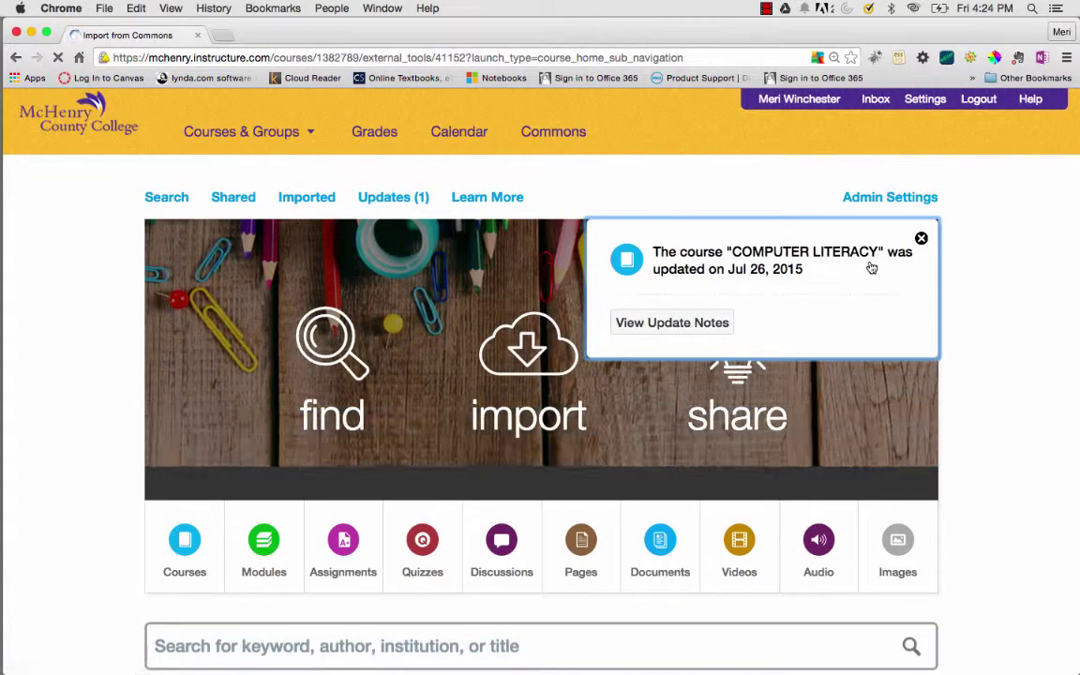
scroll(871, 268, "down", 1)
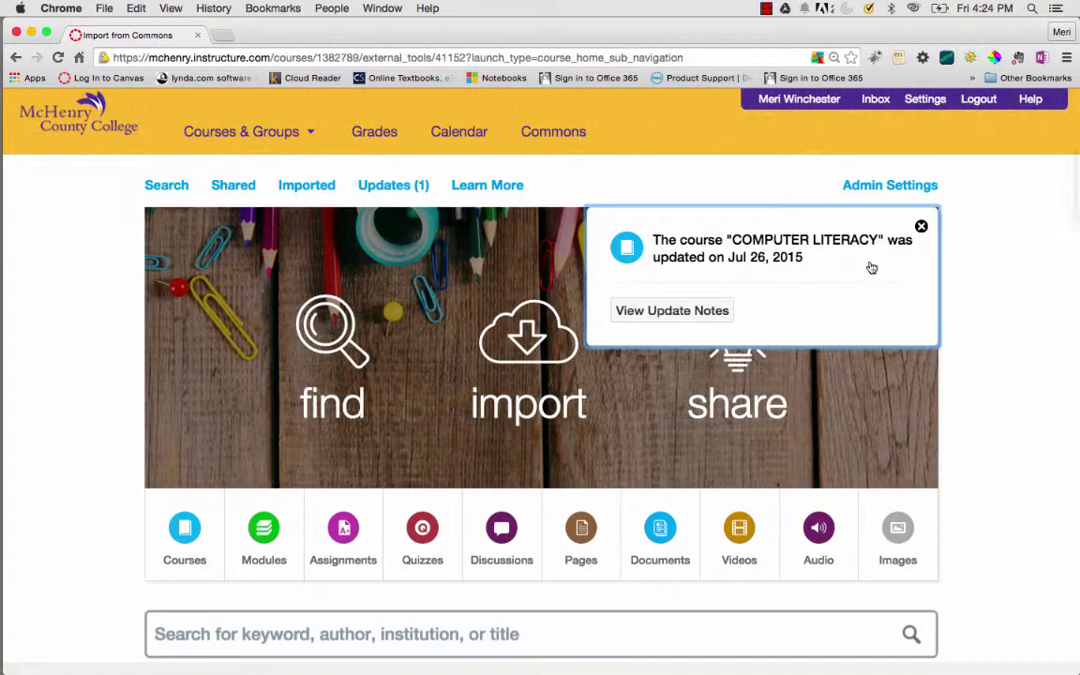
Step: Dismiss the update notice, search Commons for 'online', and open the Online Courses at MCC resource
left_click(922, 228)
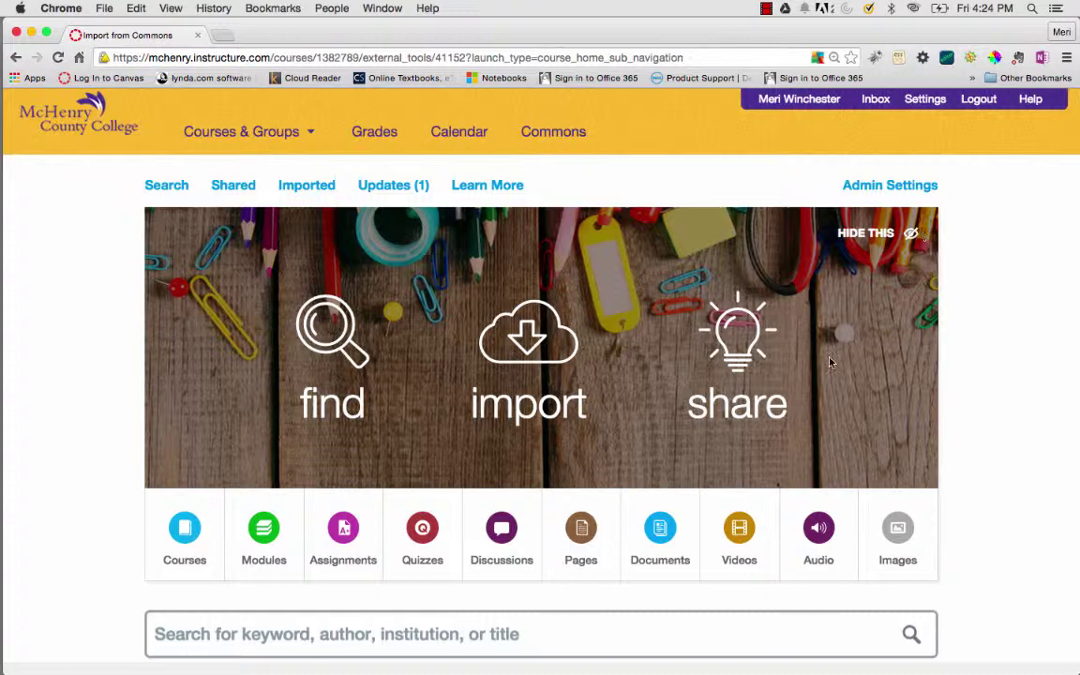
scroll(830, 362, "down", 3)
left_click(724, 556)
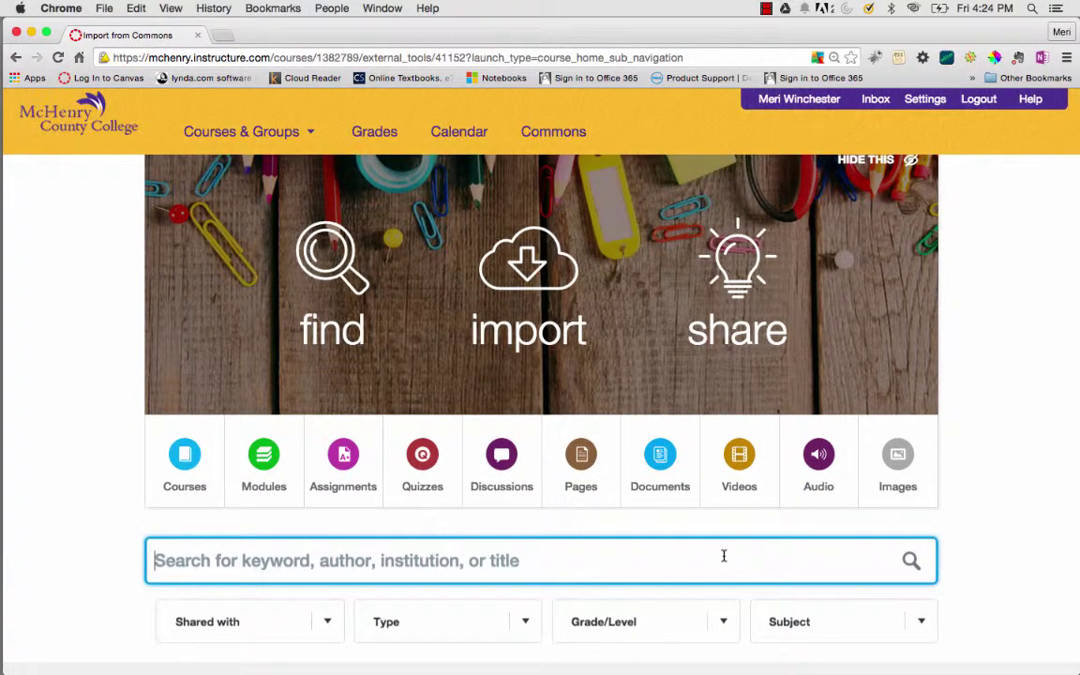
type("online")
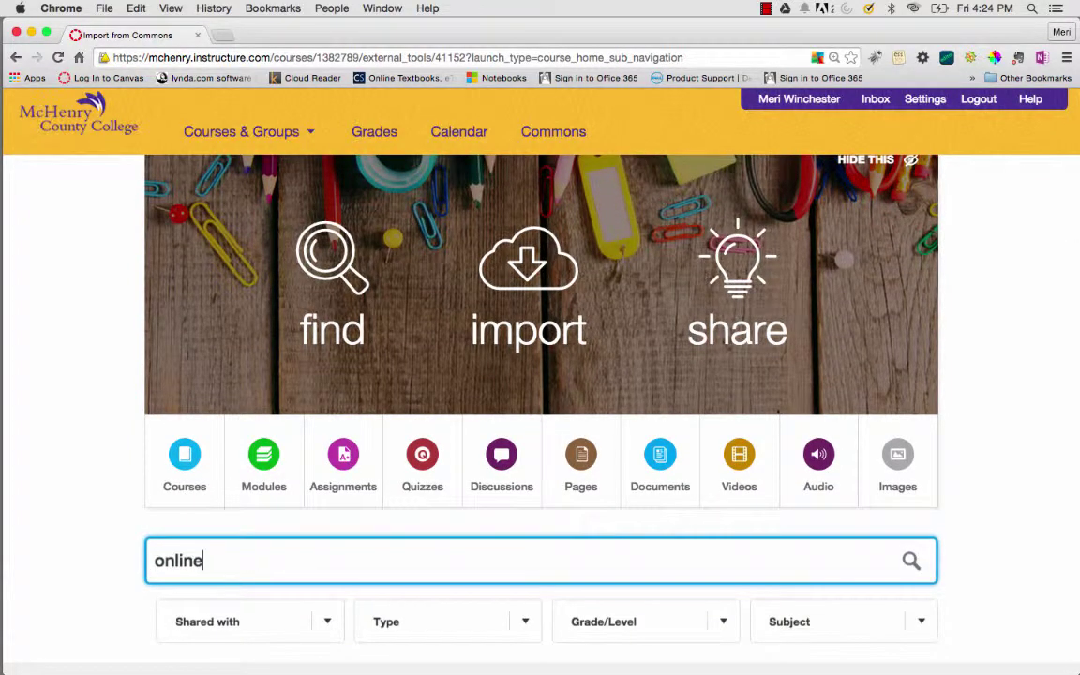
key("Return")
scroll(540, 413, "down", 1)
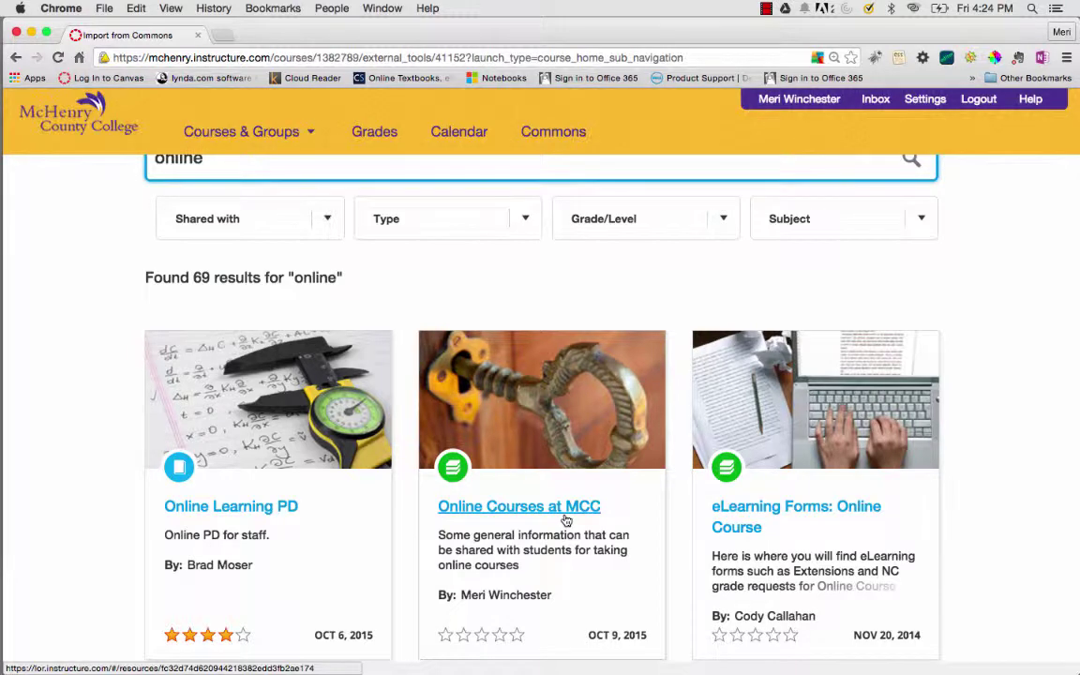
left_click(565, 515)
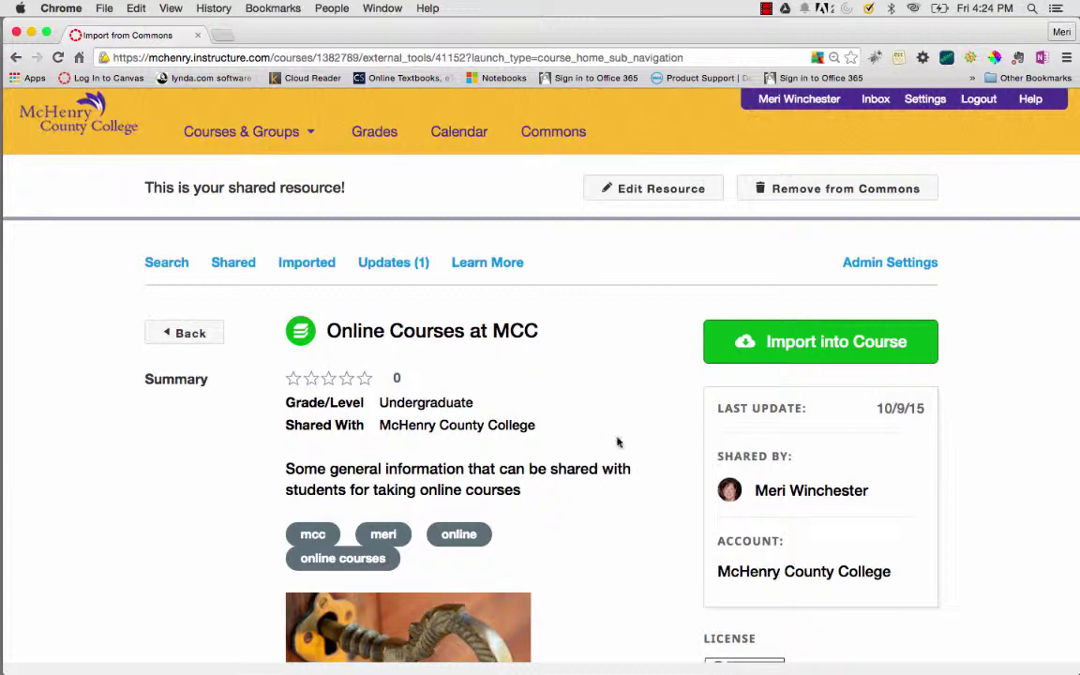
Step: Import Online Courses at MCC into the Essentials of Instructional Design for Online Courses course
left_click(774, 340)
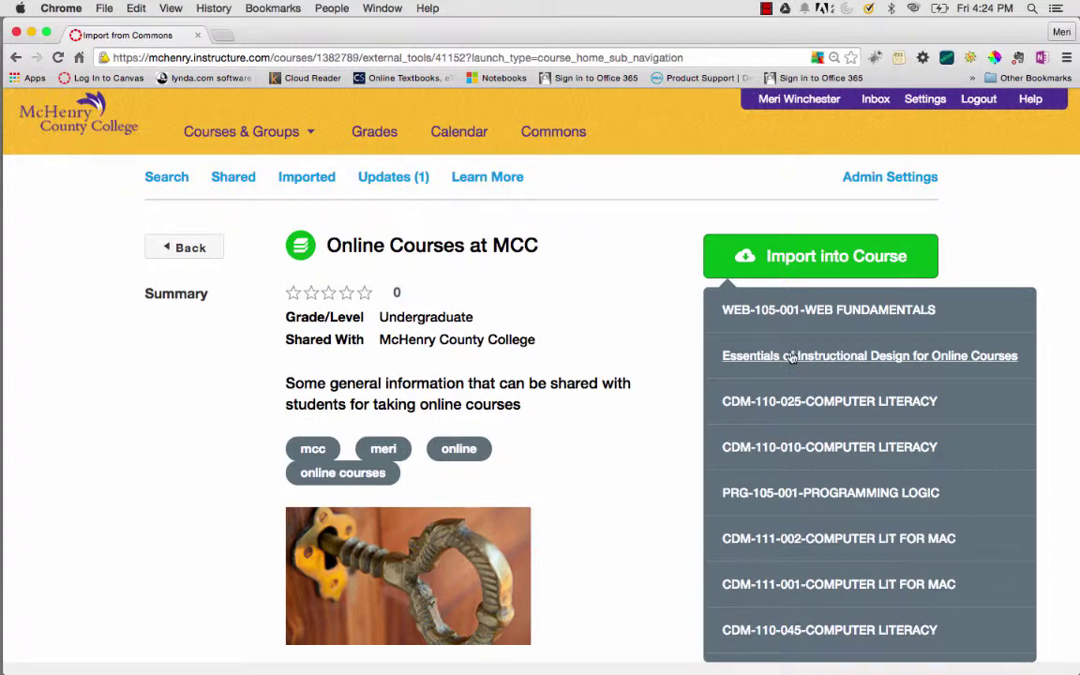
left_click(791, 357)
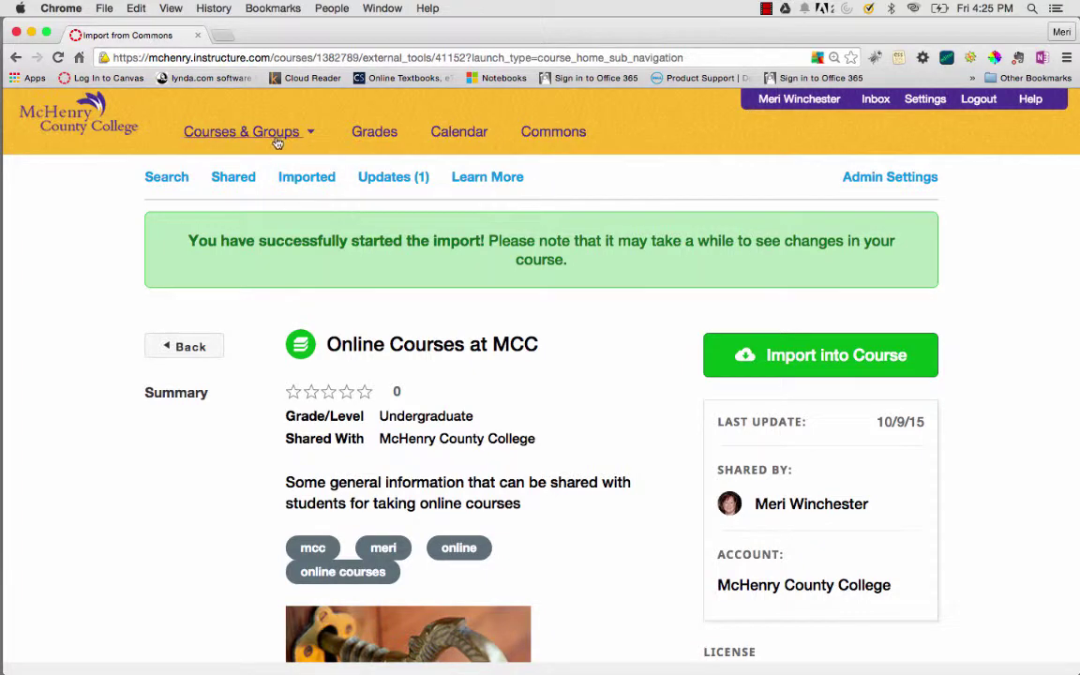
mouse_move(250, 132)
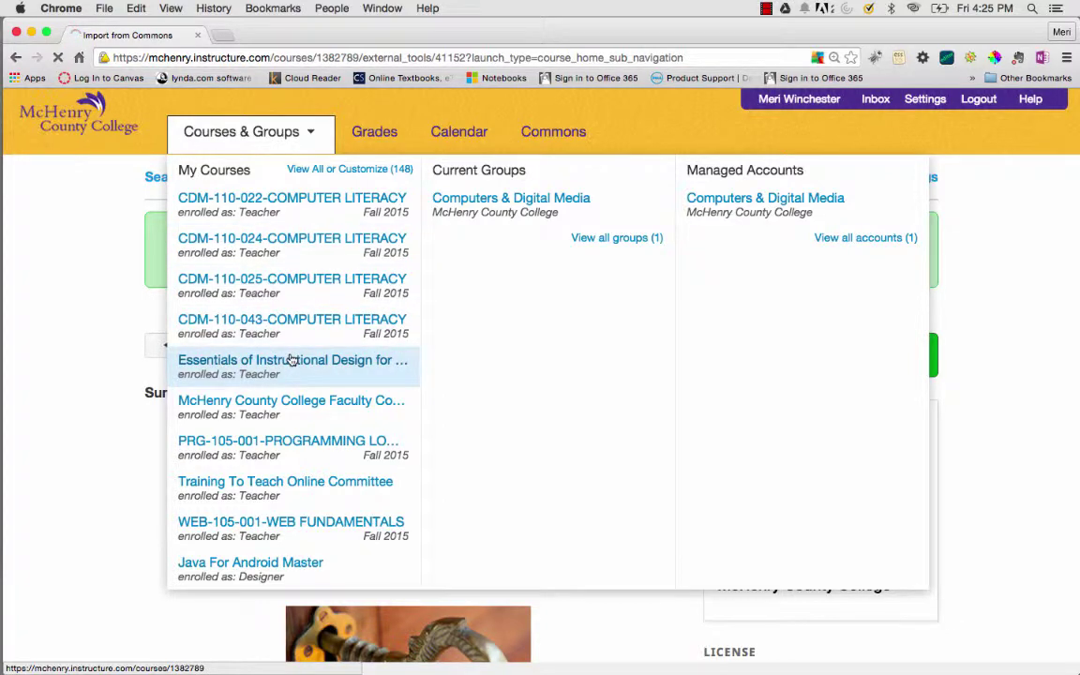
Step: Go to the Essentials course Modules page showing the imported Online Courses at MCC module
left_click(293, 360)
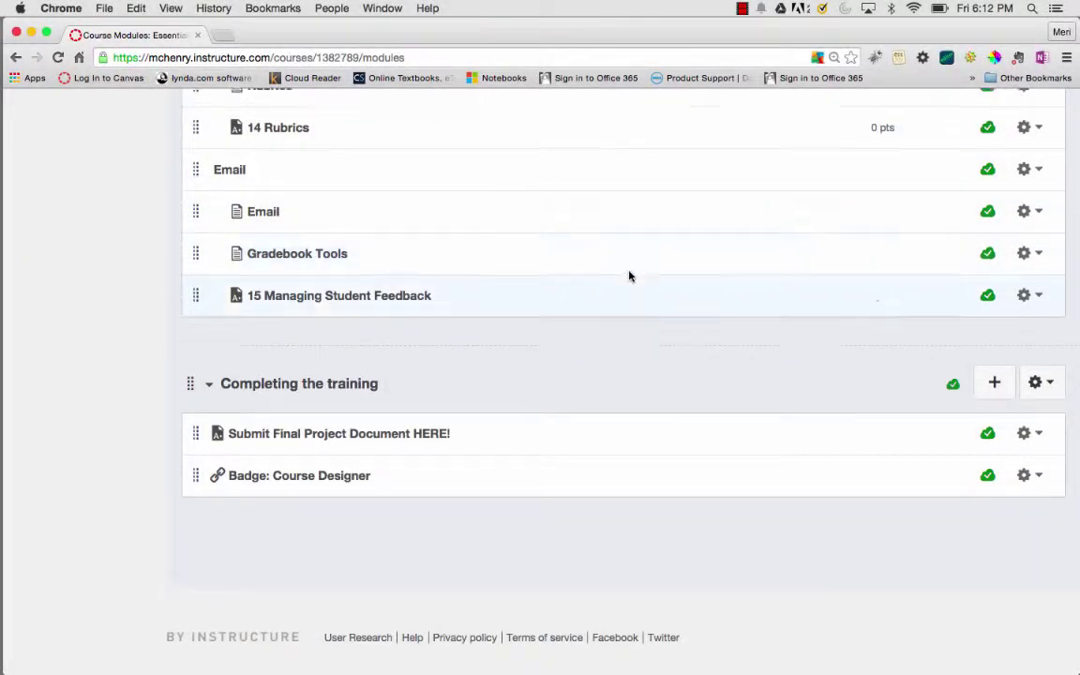
scroll(629, 274, "up", 10)
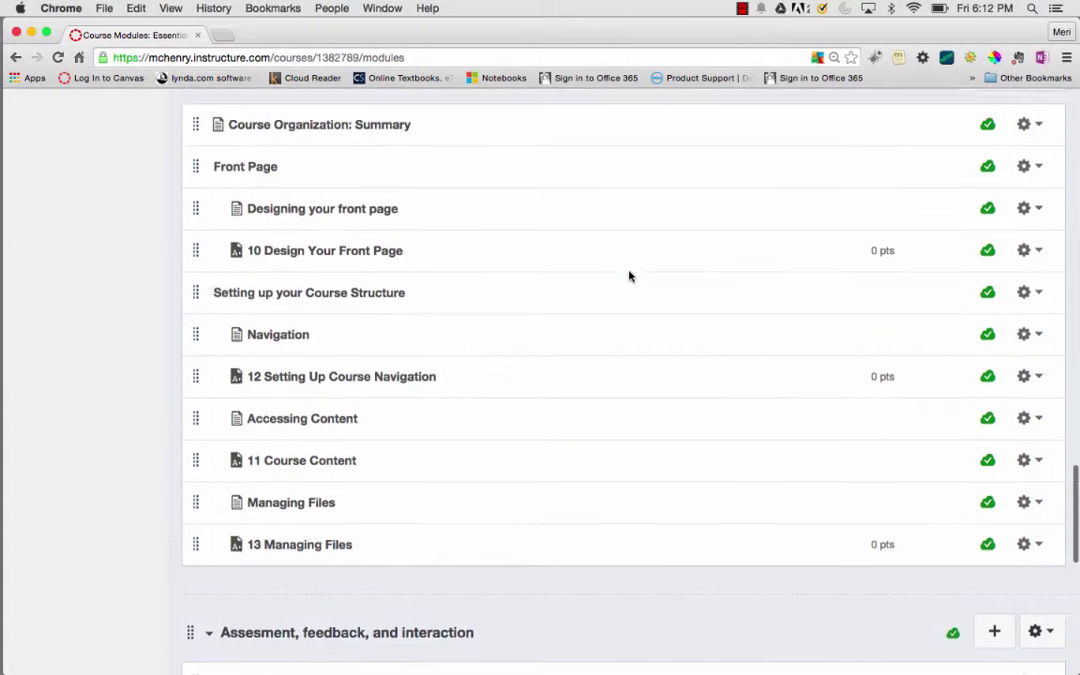
scroll(629, 274, "up", 5)
scroll(629, 277, "up", 10)
scroll(629, 275, "up", 9)
scroll(630, 275, "up", 4)
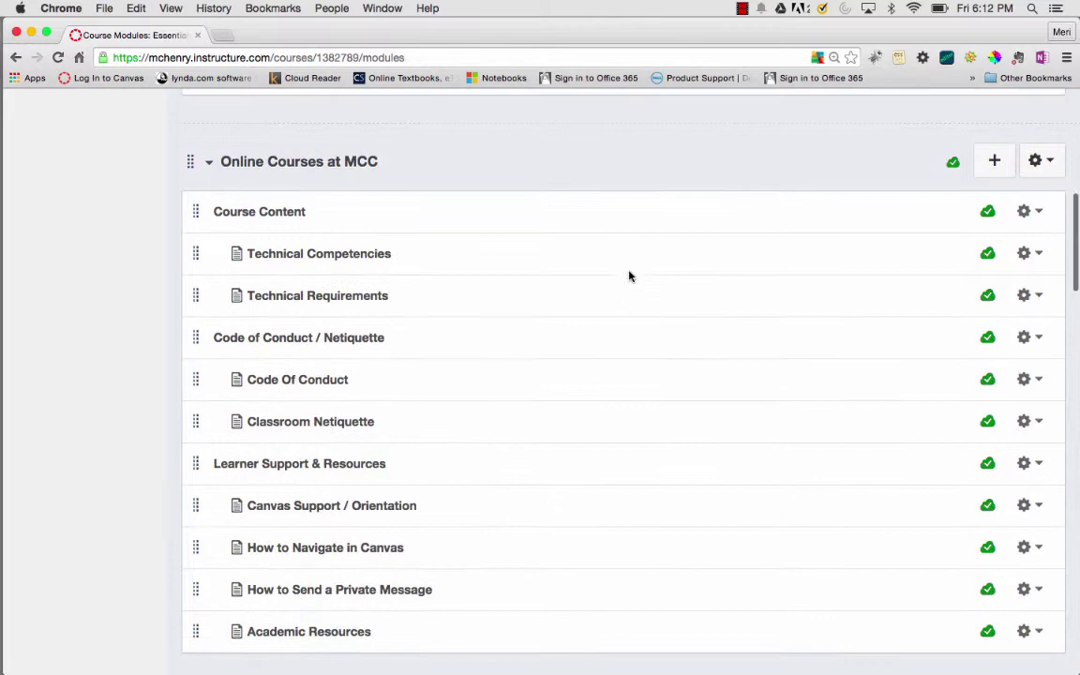
scroll(629, 274, "up", 10)
scroll(631, 296, "up", 2)
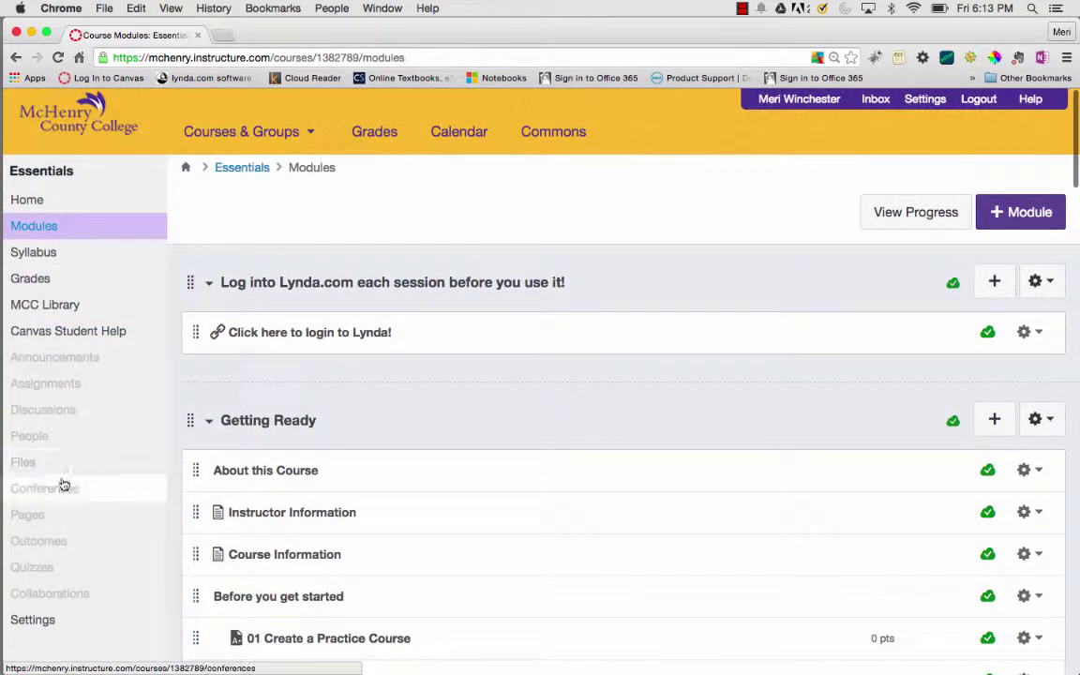
Step: Review the course Pages list, including imported Academic Resources and Technical Requirements
left_click(54, 514)
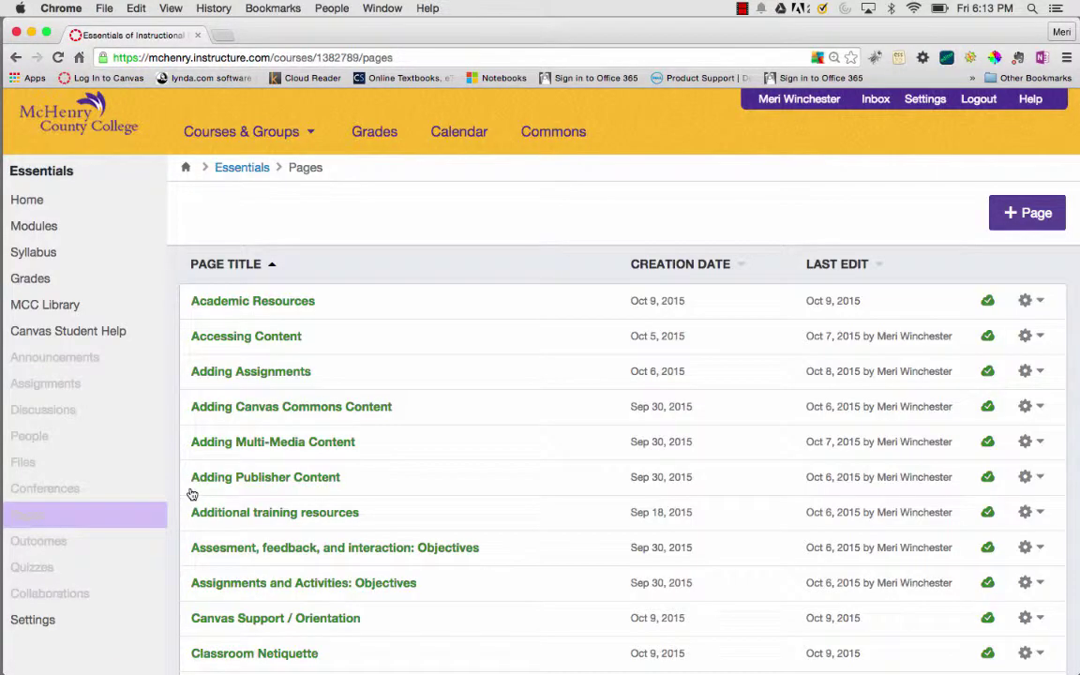
scroll(192, 494, "down", 5)
scroll(193, 495, "down", 1)
scroll(192, 494, "down", 3)
scroll(192, 494, "down", 2)
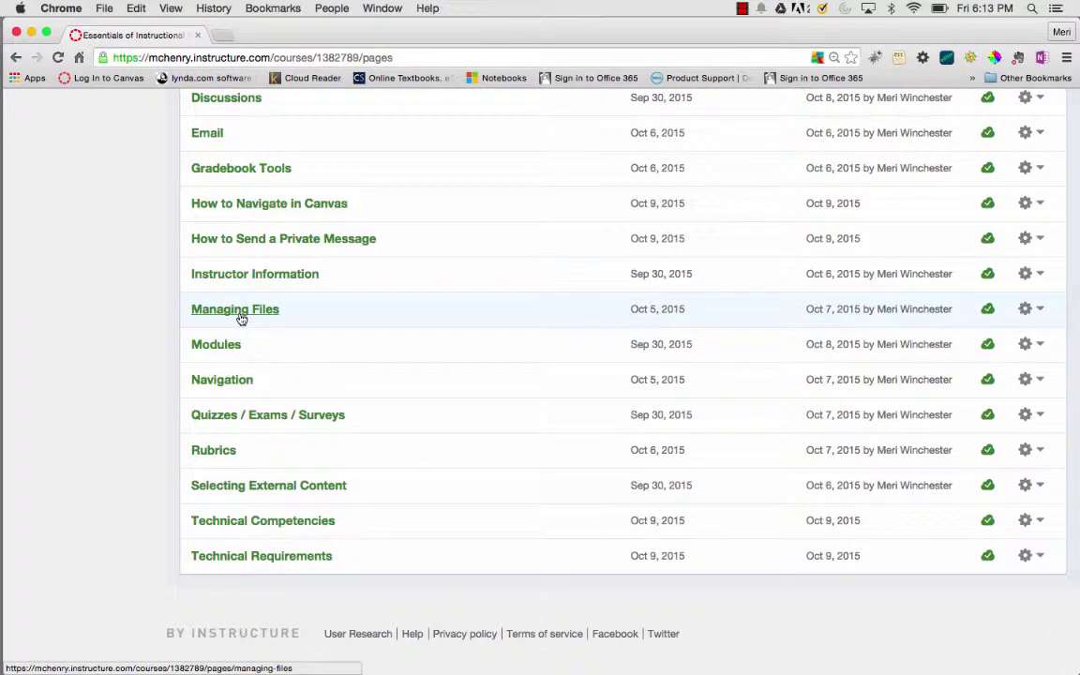
scroll(241, 319, "up", 3)
scroll(241, 319, "up", 3)
scroll(241, 324, "up", 3)
scroll(243, 333, "up", 1)
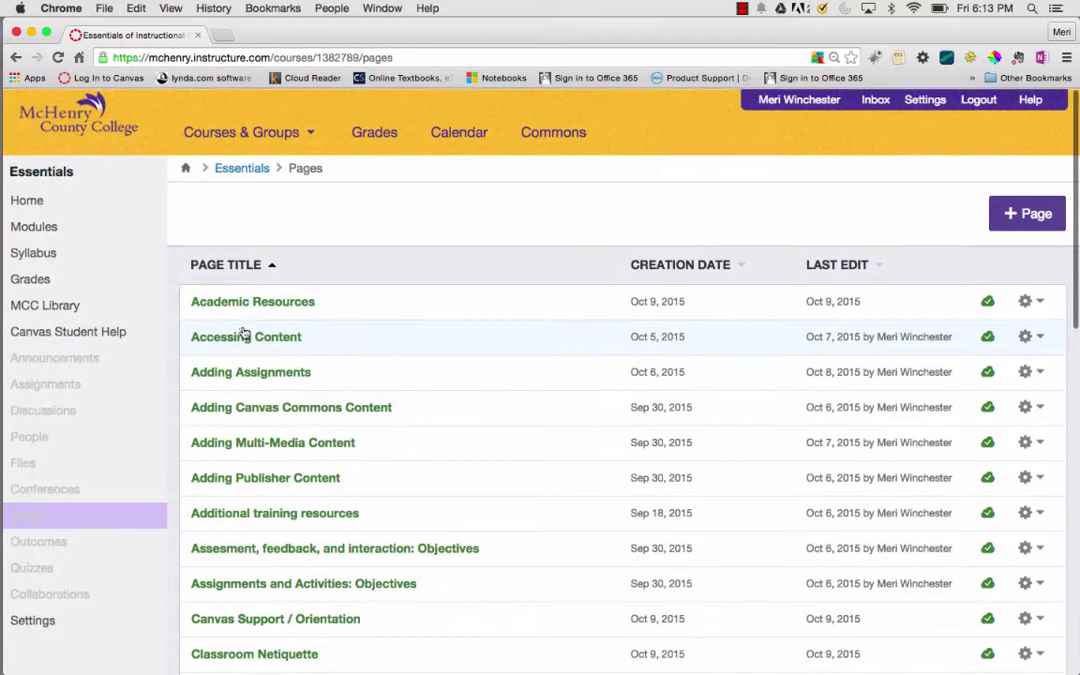
Step: Add a new module named 'Online Courses at MCC' on the Modules page
left_click(101, 226)
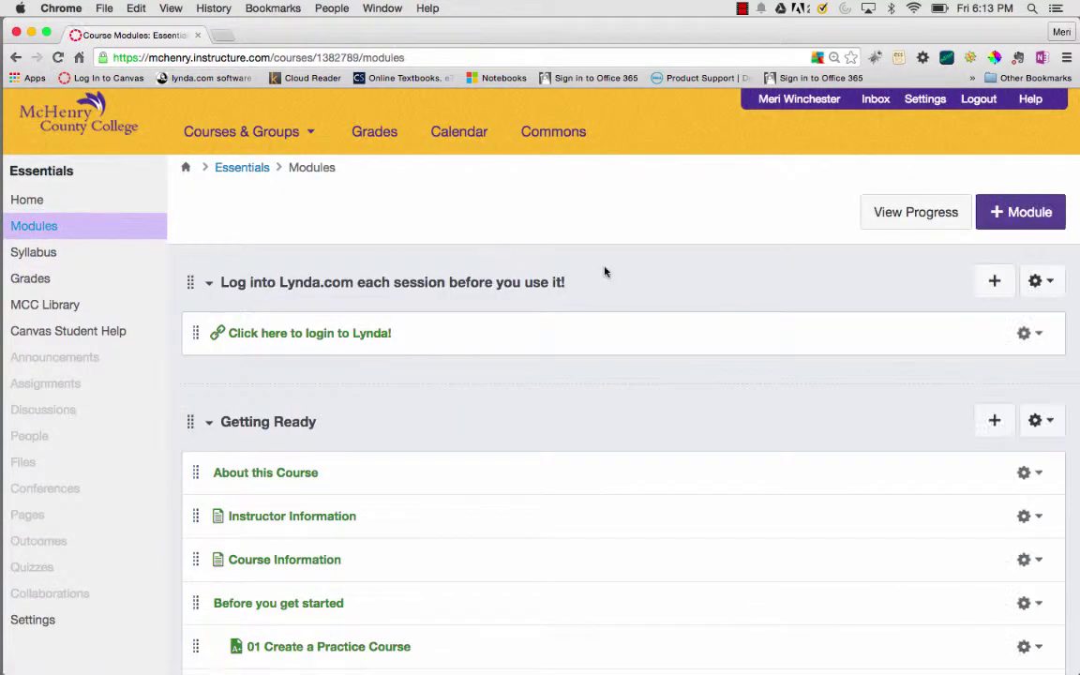
left_click(1004, 222)
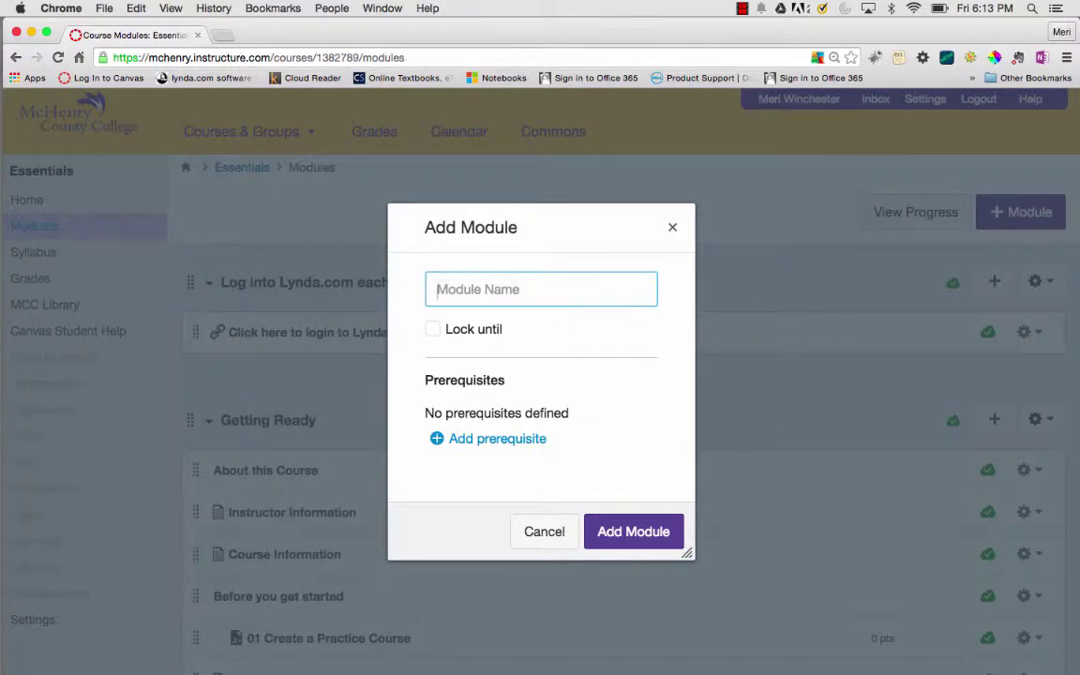
type("Online Courses at MCC")
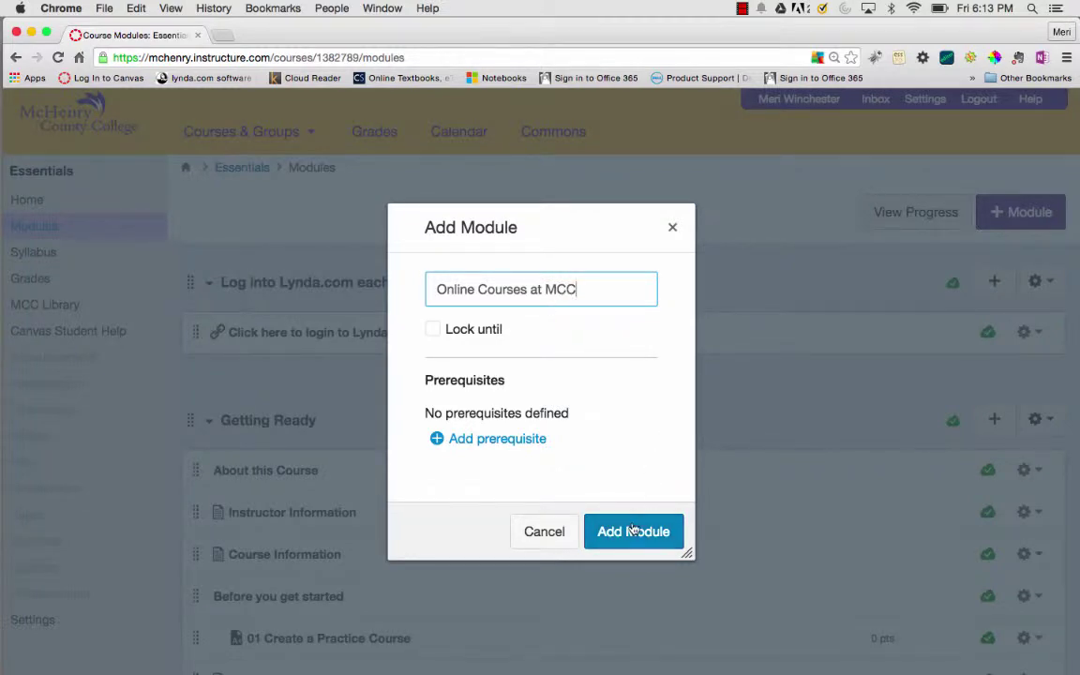
left_click(630, 530)
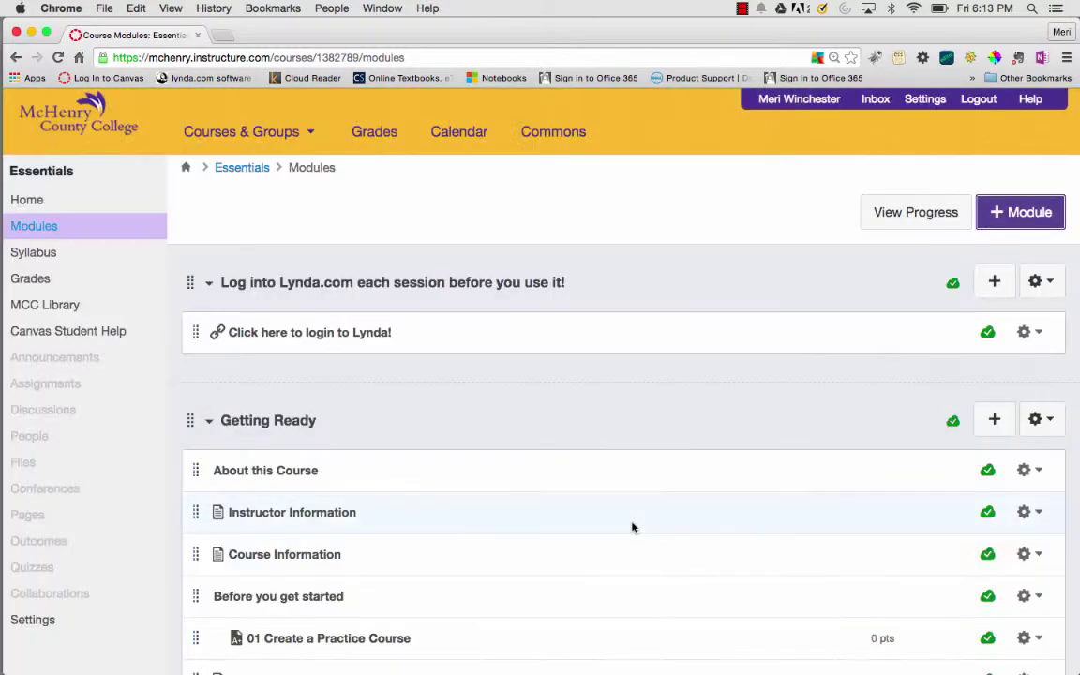
Step: Drag the Online Courses at MCC module up between the Lynda.com login module and Getting Ready
scroll(632, 528, "down", 5)
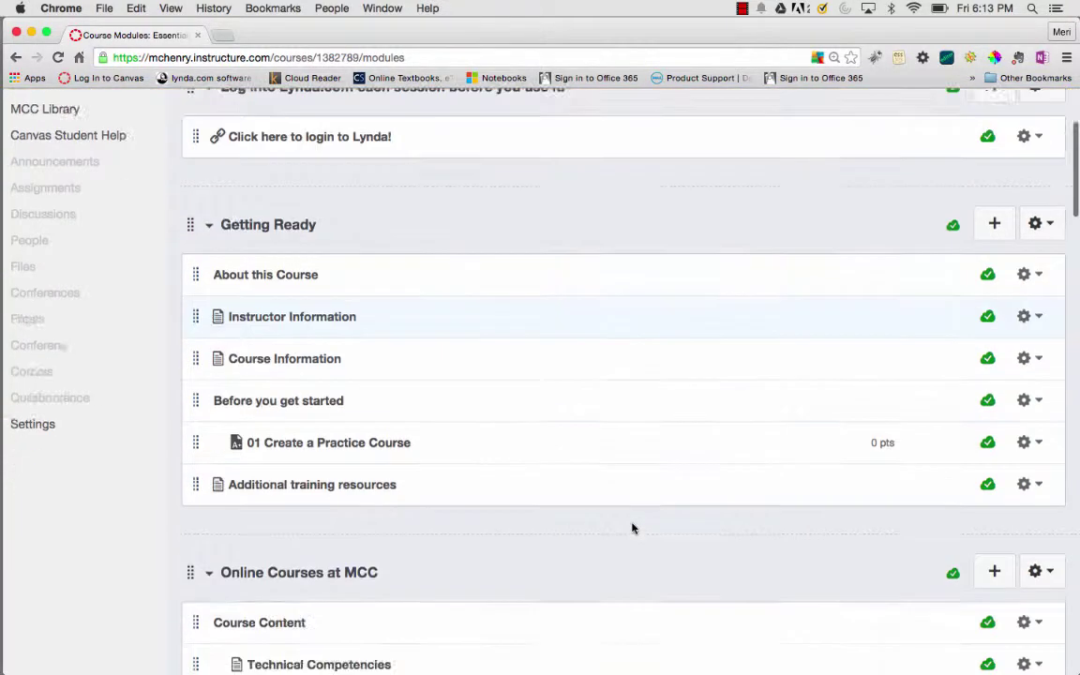
scroll(632, 528, "down", 10)
scroll(632, 528, "down", 10)
scroll(632, 528, "down", 10)
scroll(632, 528, "down", 10)
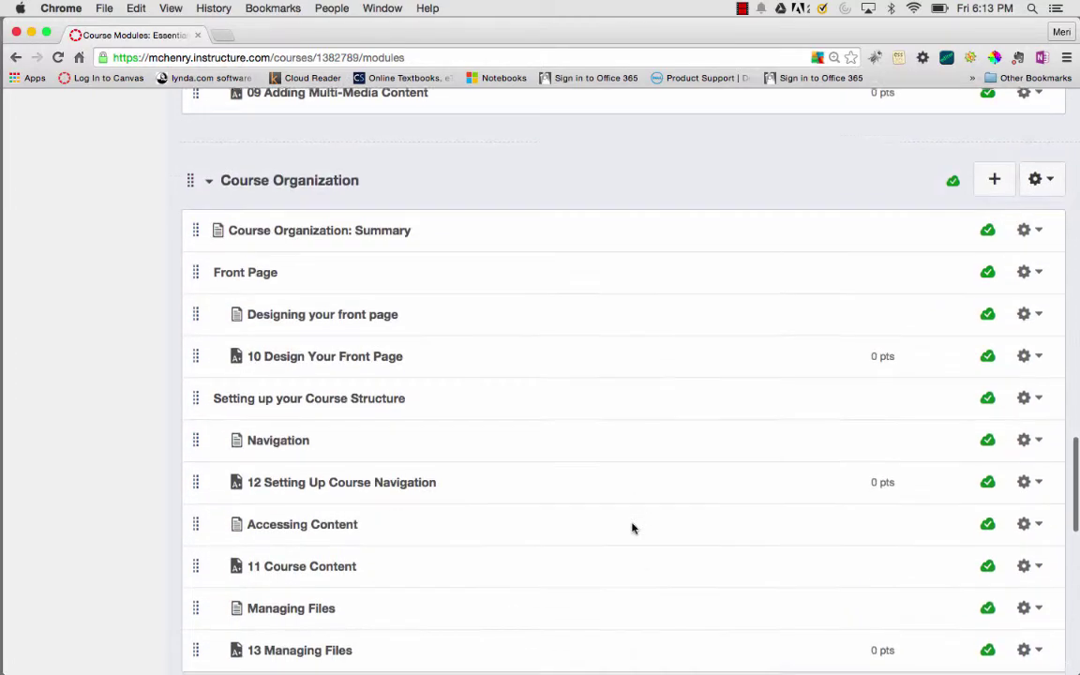
scroll(632, 528, "down", 3)
scroll(632, 527, "down", 10)
scroll(632, 514, "down", 1)
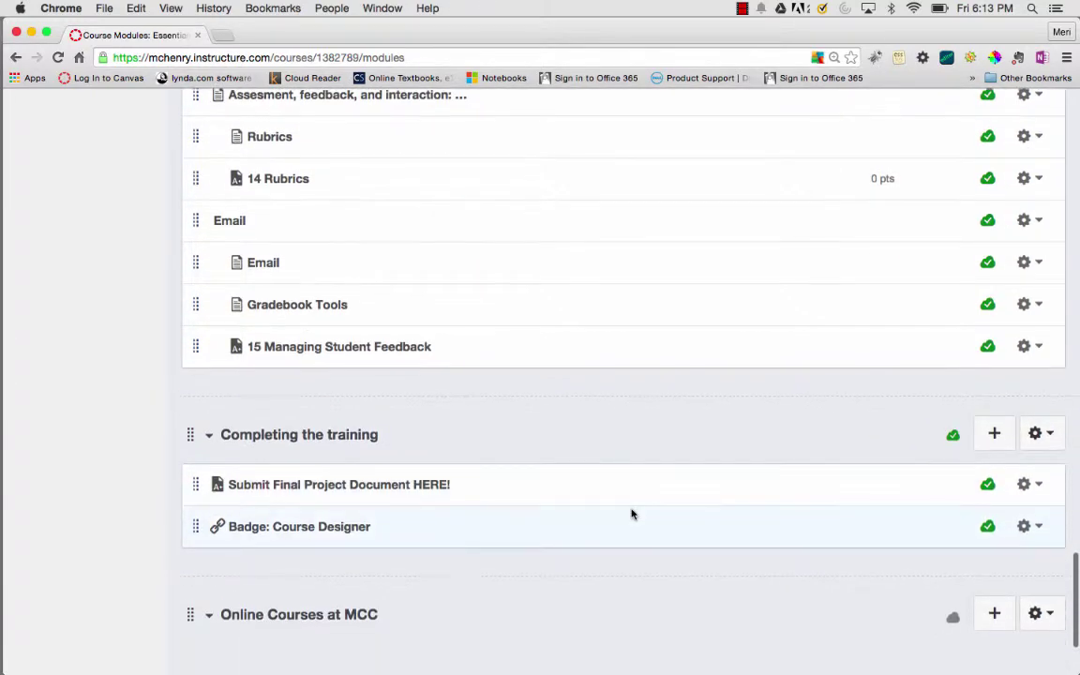
mouse_move(190, 616)
left_mouse_down()
mouse_move(172, 68)
mouse_move(181, 349)
left_mouse_up()
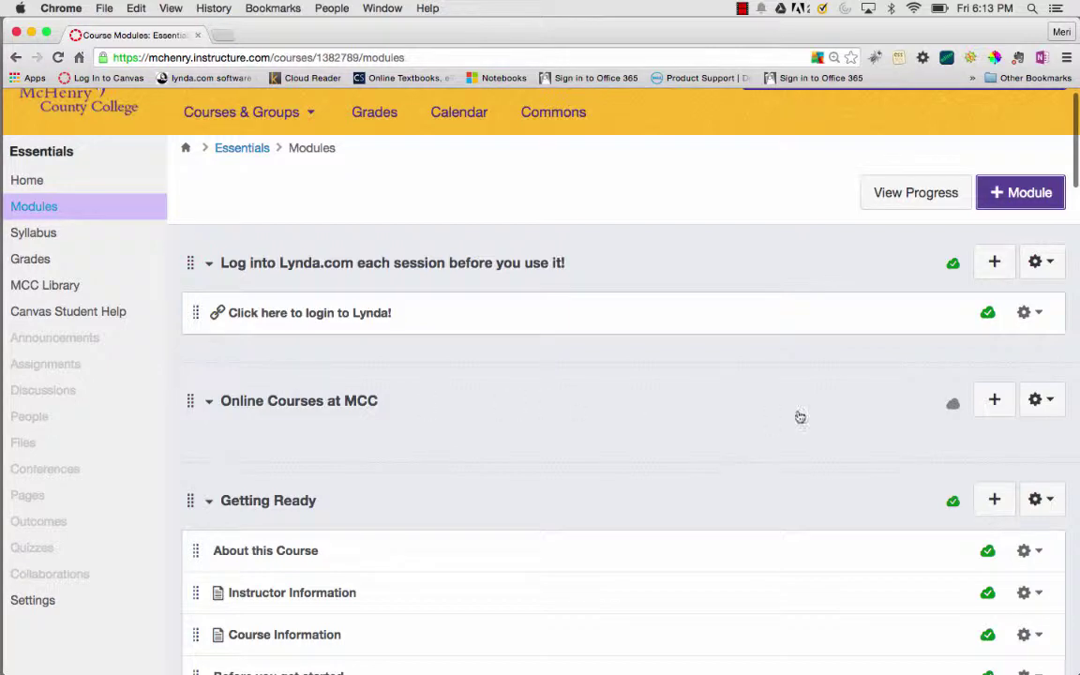
Step: Publish the module and add the How to Navigate in Canvas page to it
left_click(953, 403)
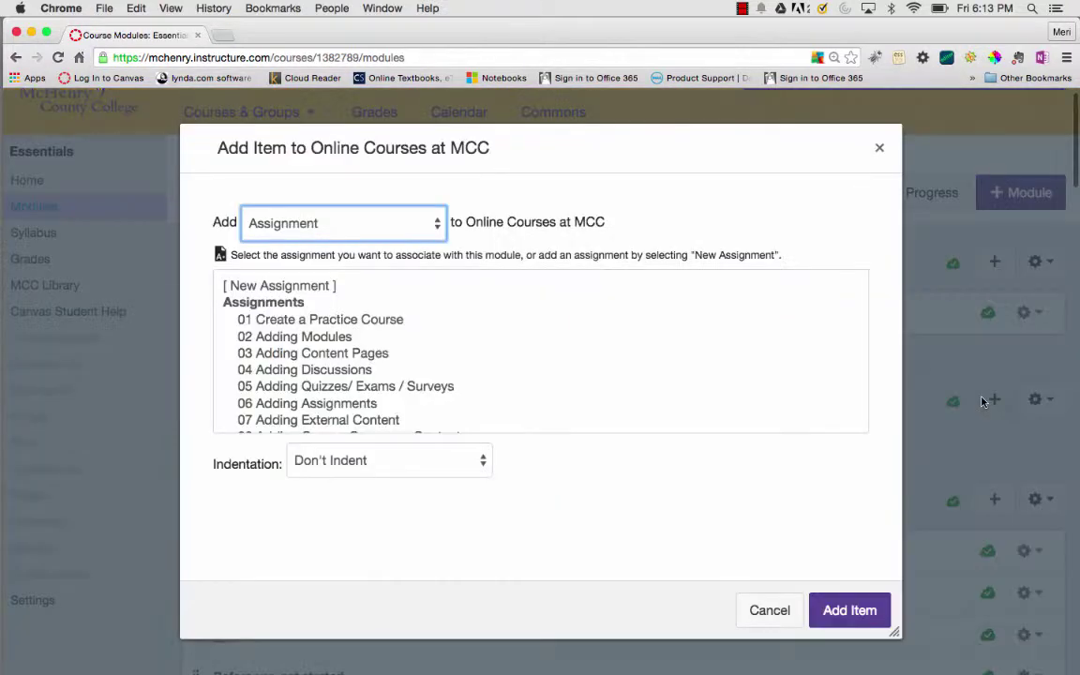
left_click(439, 222)
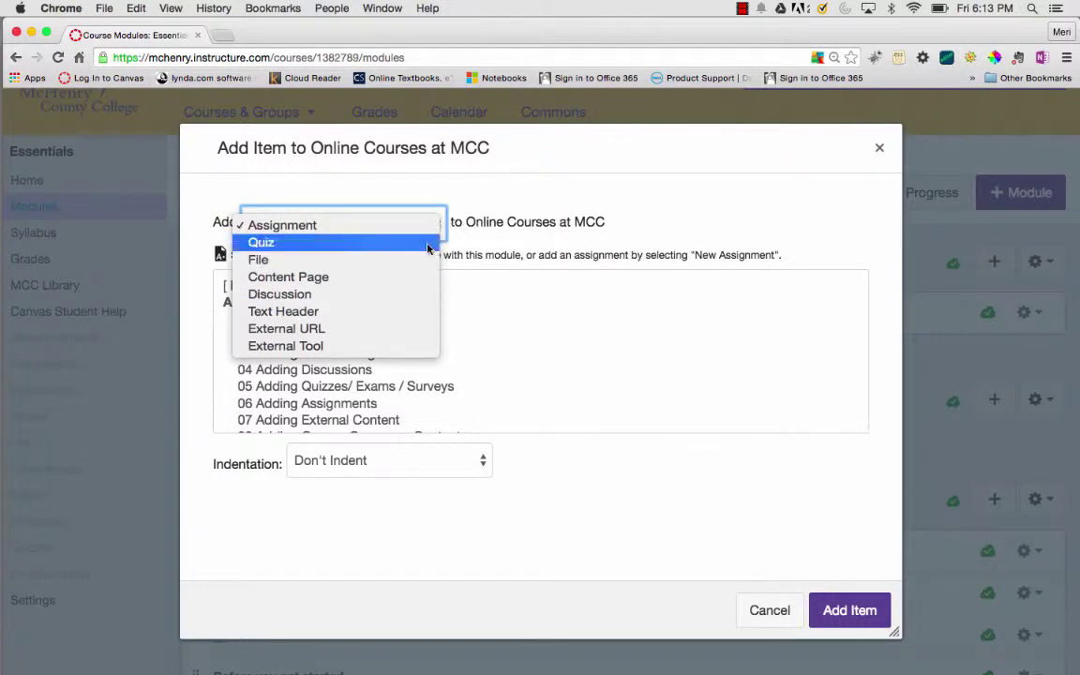
left_click(412, 276)
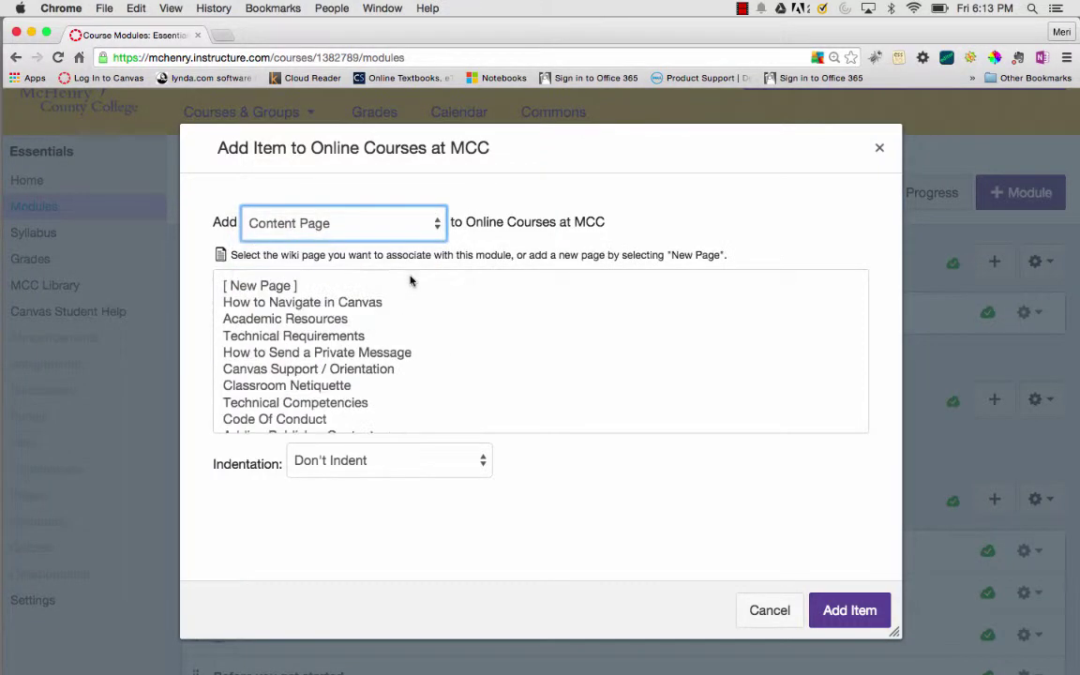
left_click(392, 302)
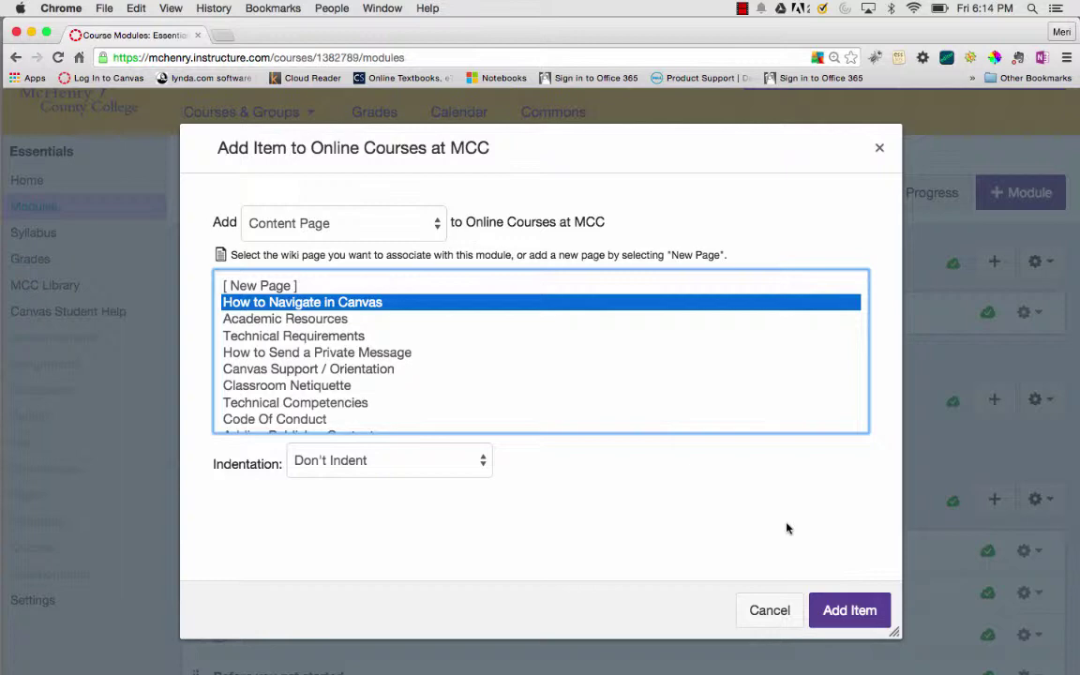
left_click(821, 605)
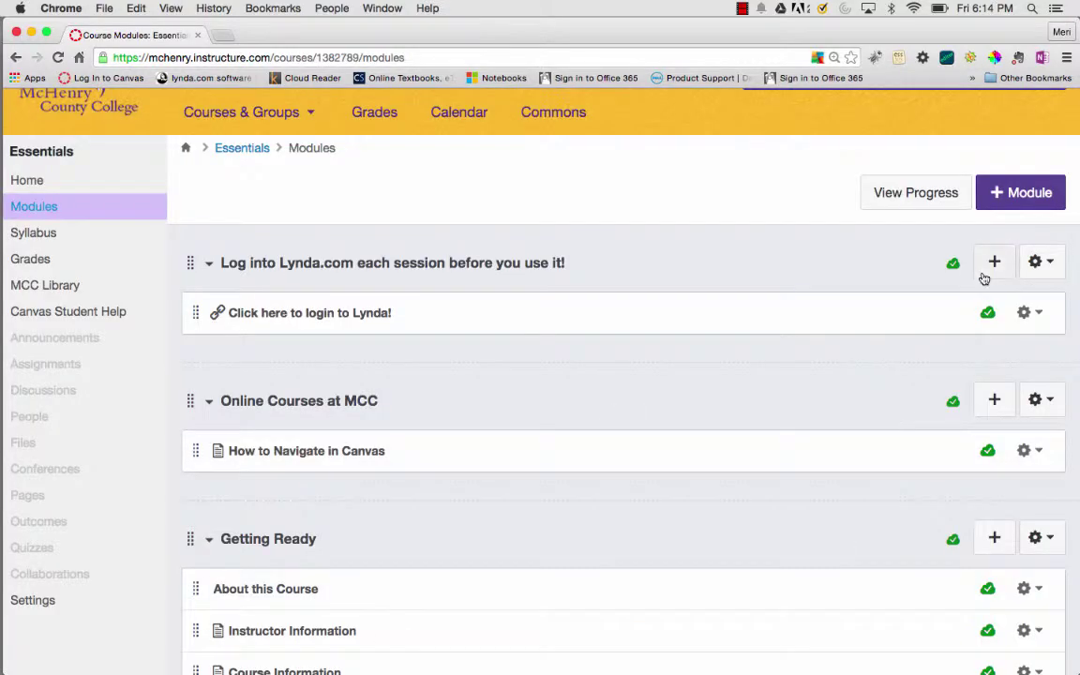
Step: Add the How to Send a Private Message and Canvas Support / Orientation pages
left_click(995, 402)
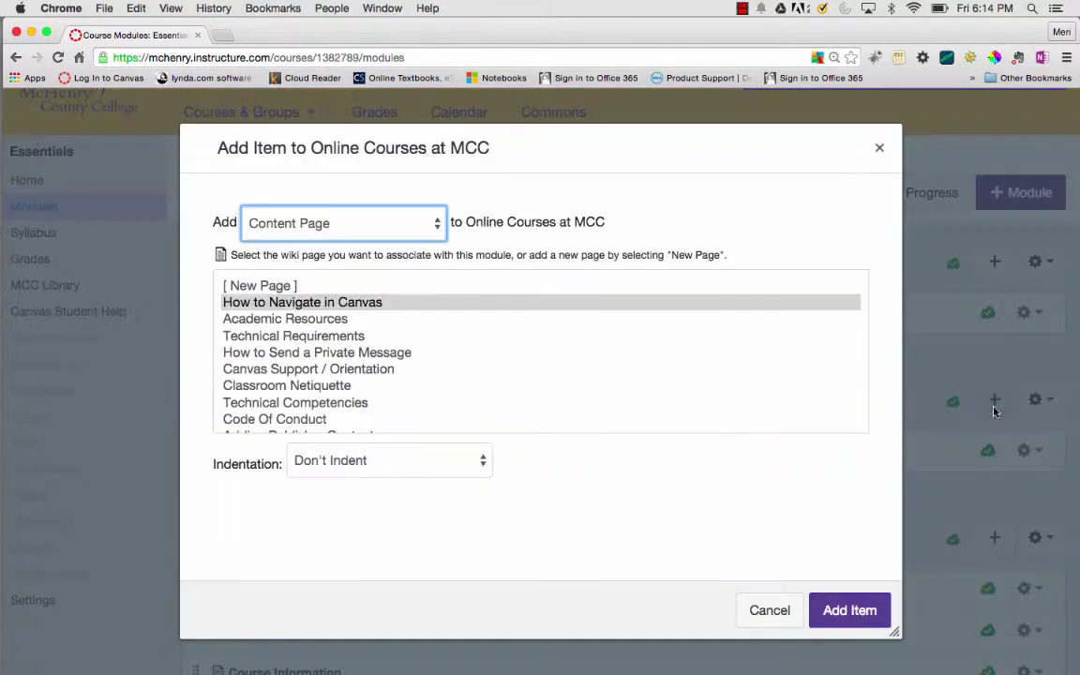
scroll(442, 347, "down", 2)
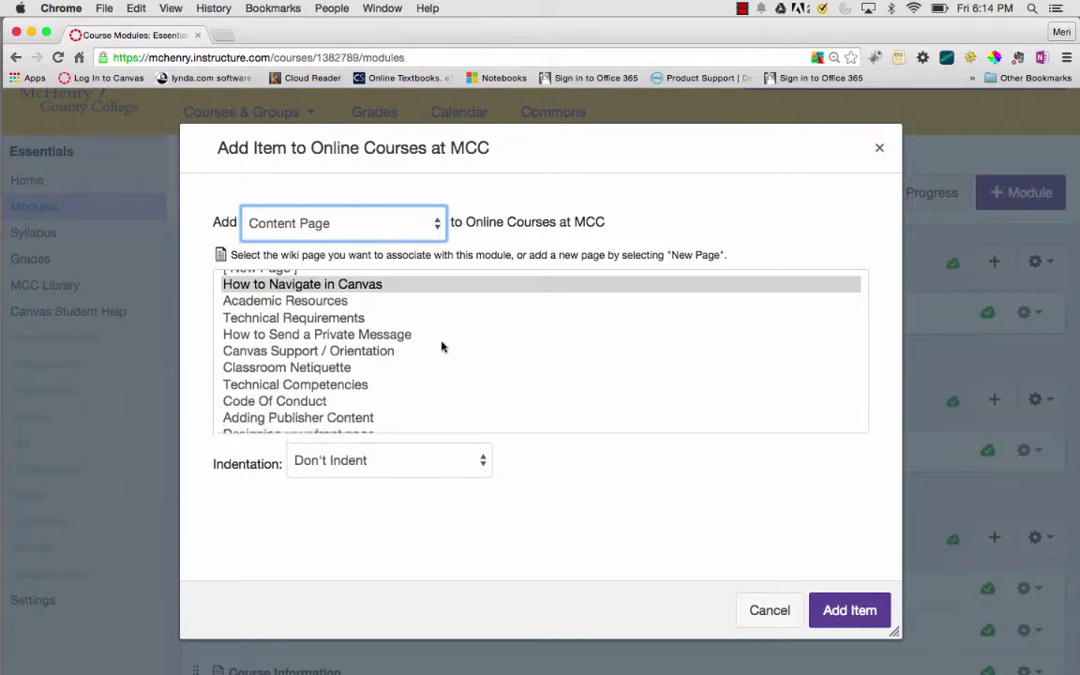
left_click(422, 324)
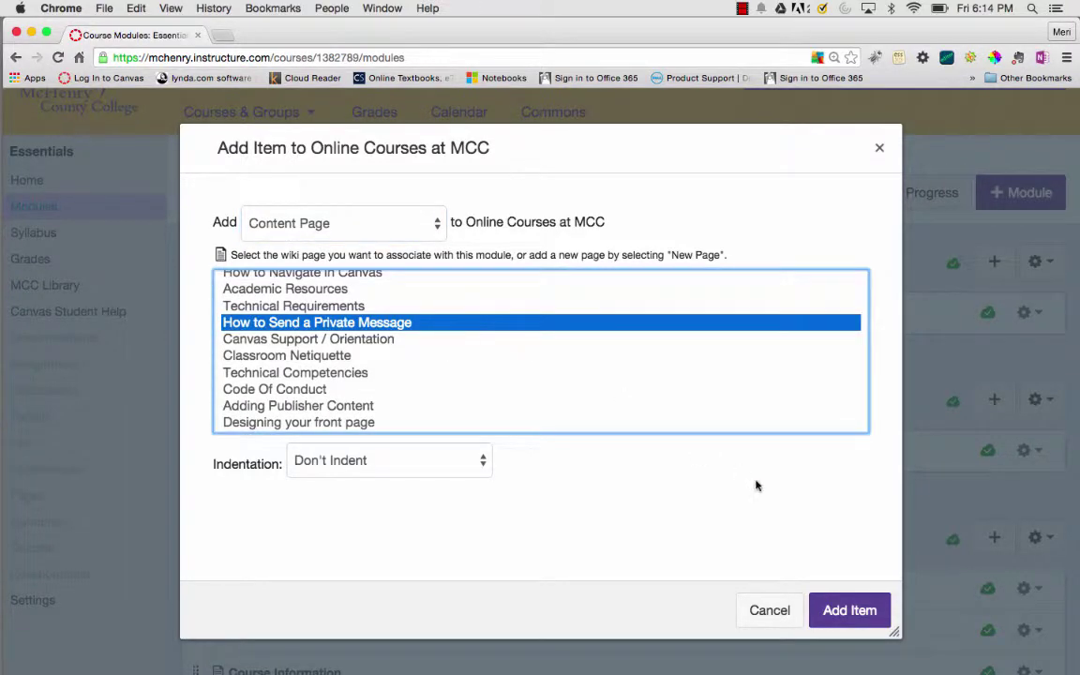
left_click(833, 608)
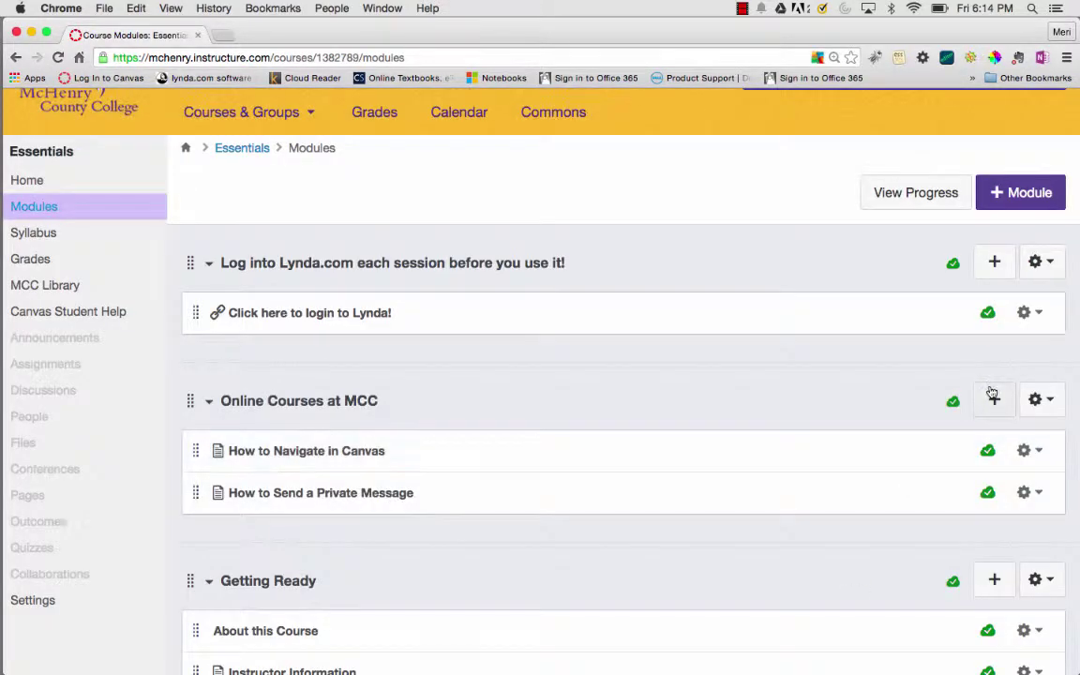
left_click(994, 390)
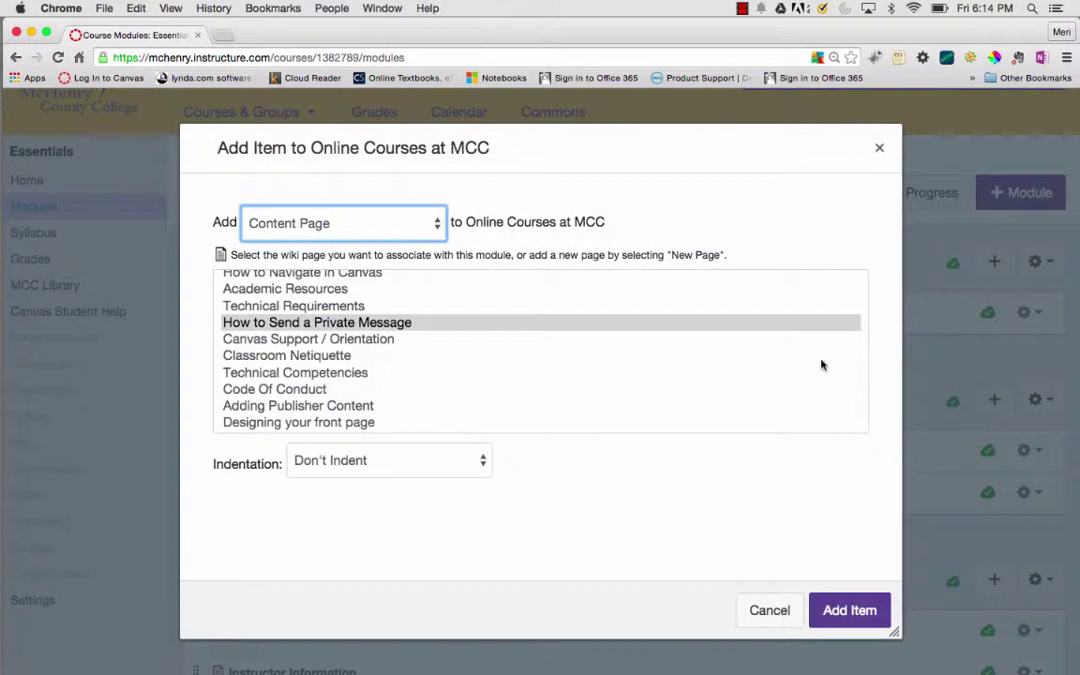
left_click(424, 340)
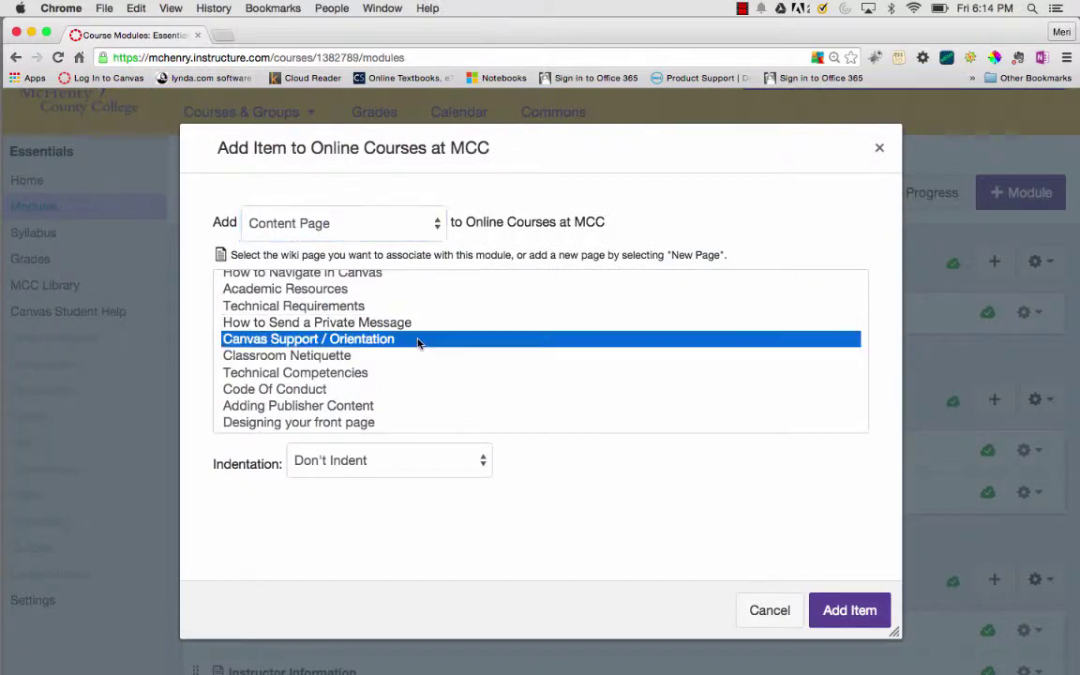
left_click(849, 608)
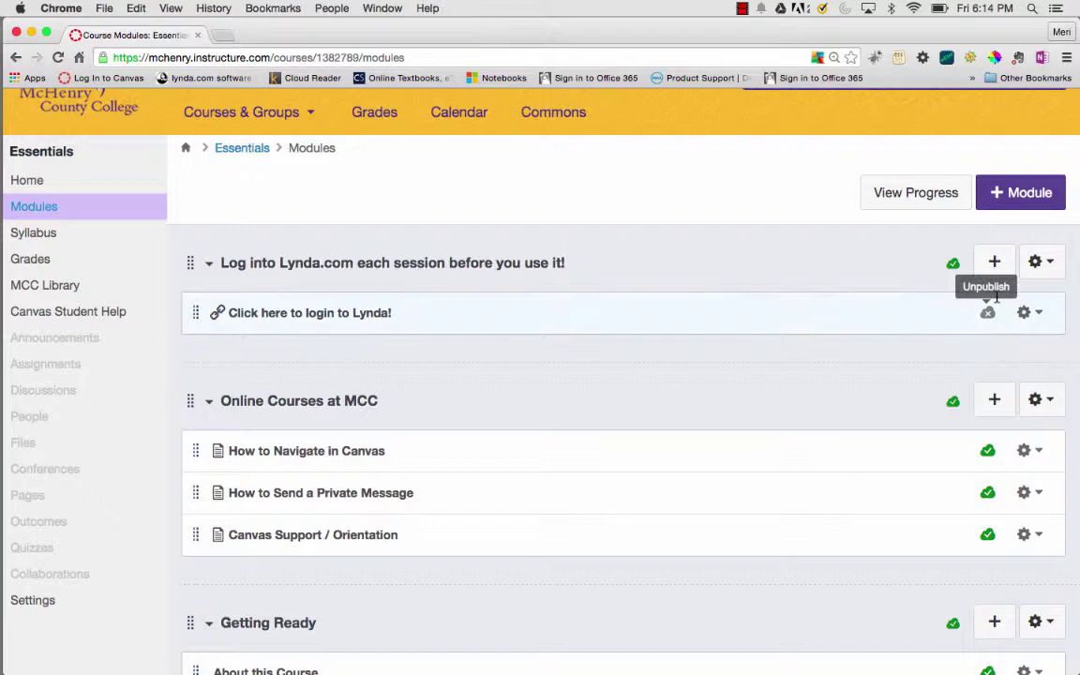
Step: Add the Classroom Netiquette, Technical Competencies and Code Of Conduct pages
left_click(994, 400)
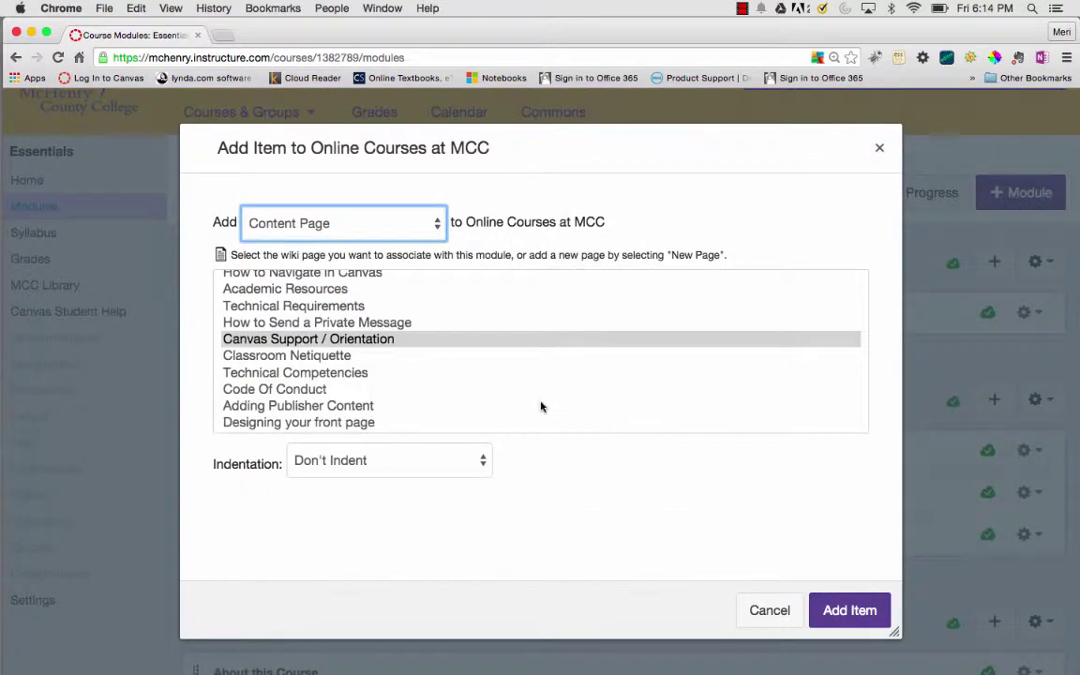
left_click(372, 357)
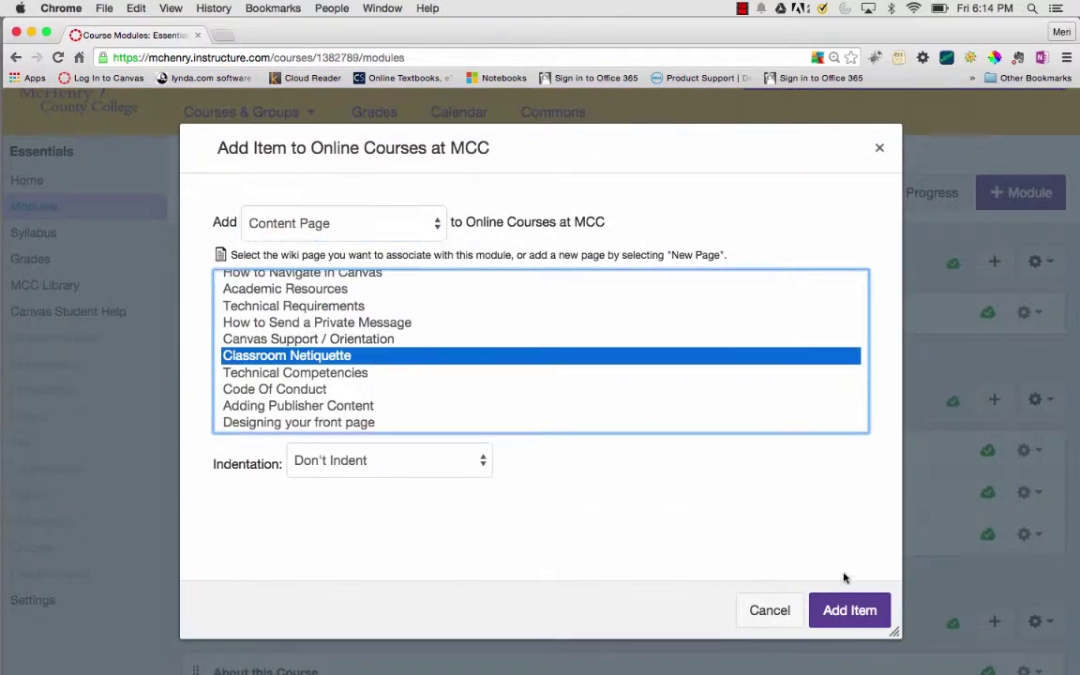
left_click(849, 610)
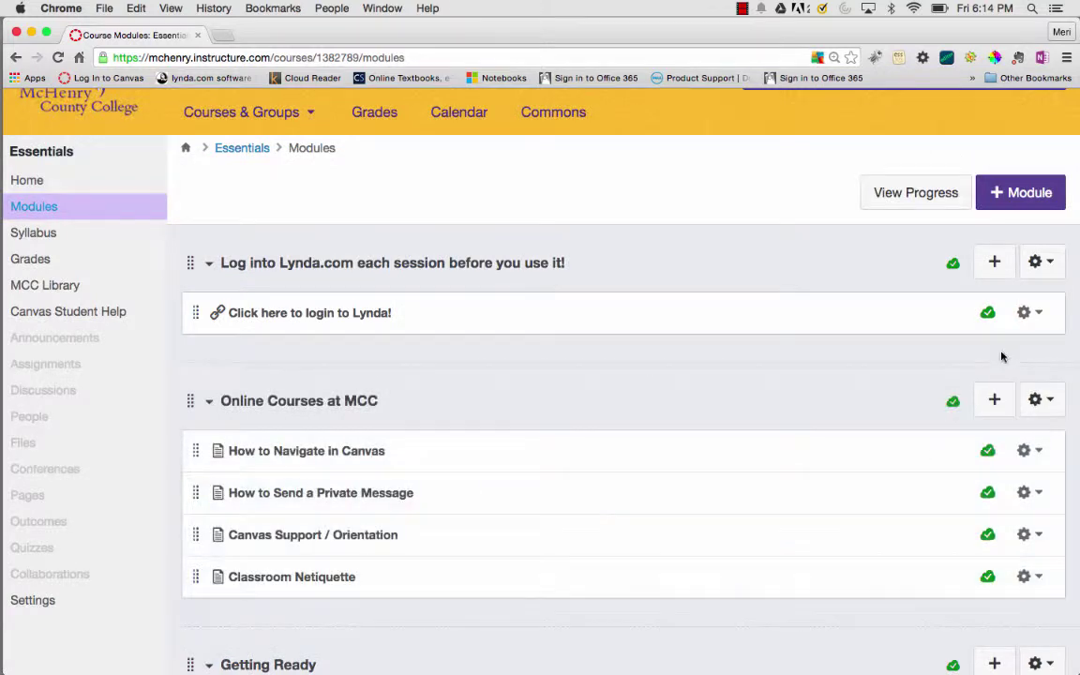
left_click(994, 400)
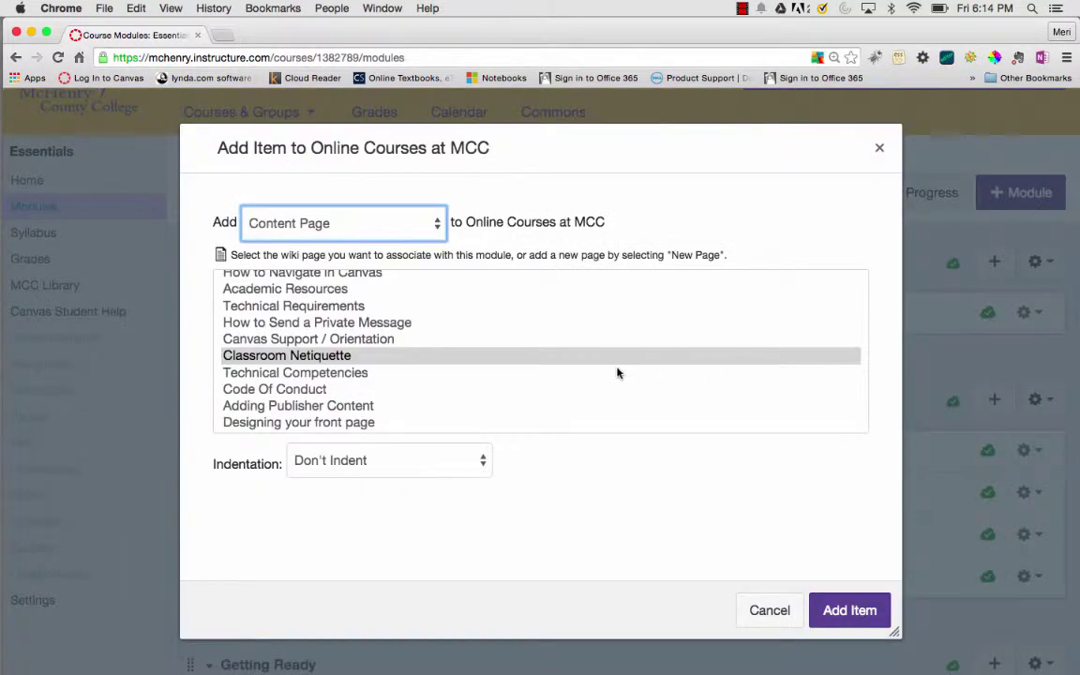
left_click(396, 373)
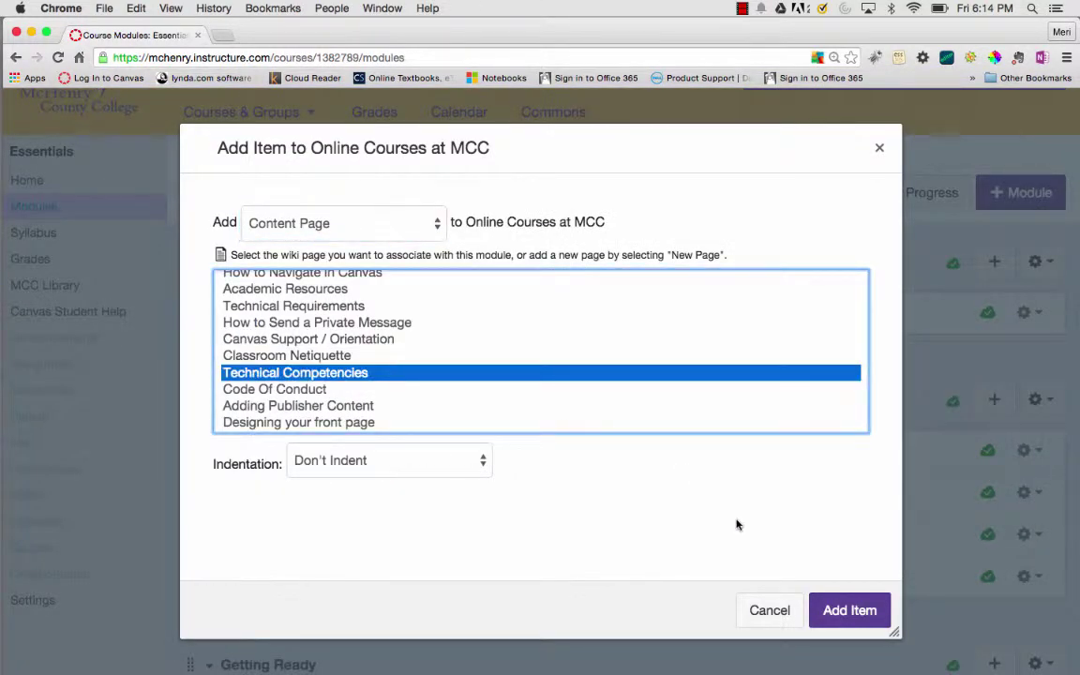
left_click(841, 607)
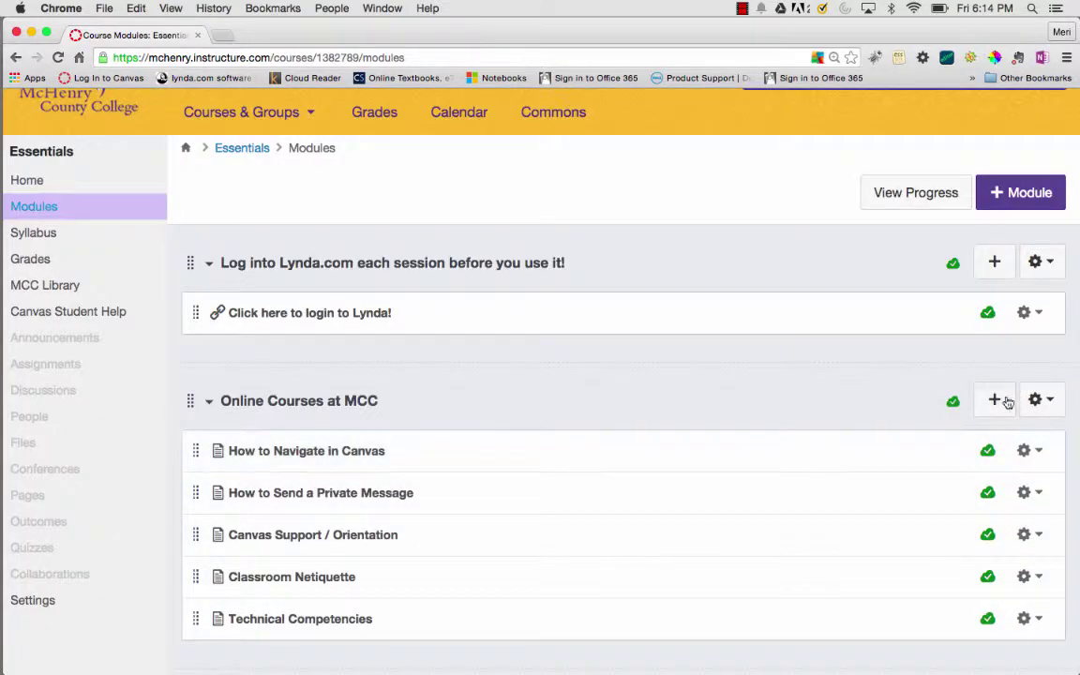
left_click(996, 407)
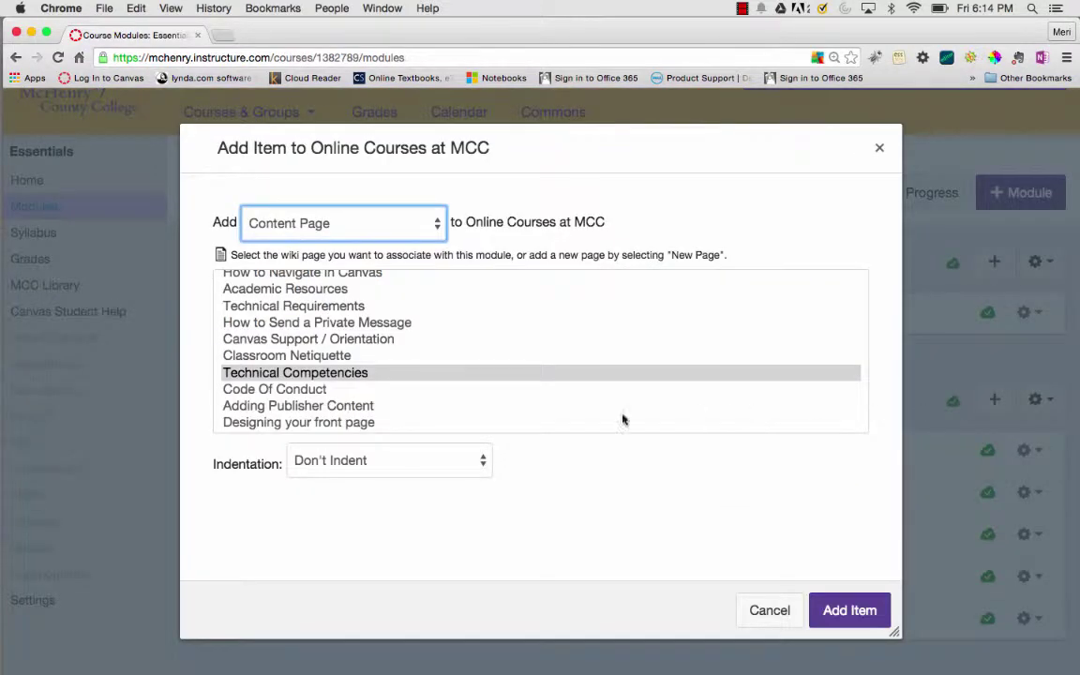
left_click(349, 390)
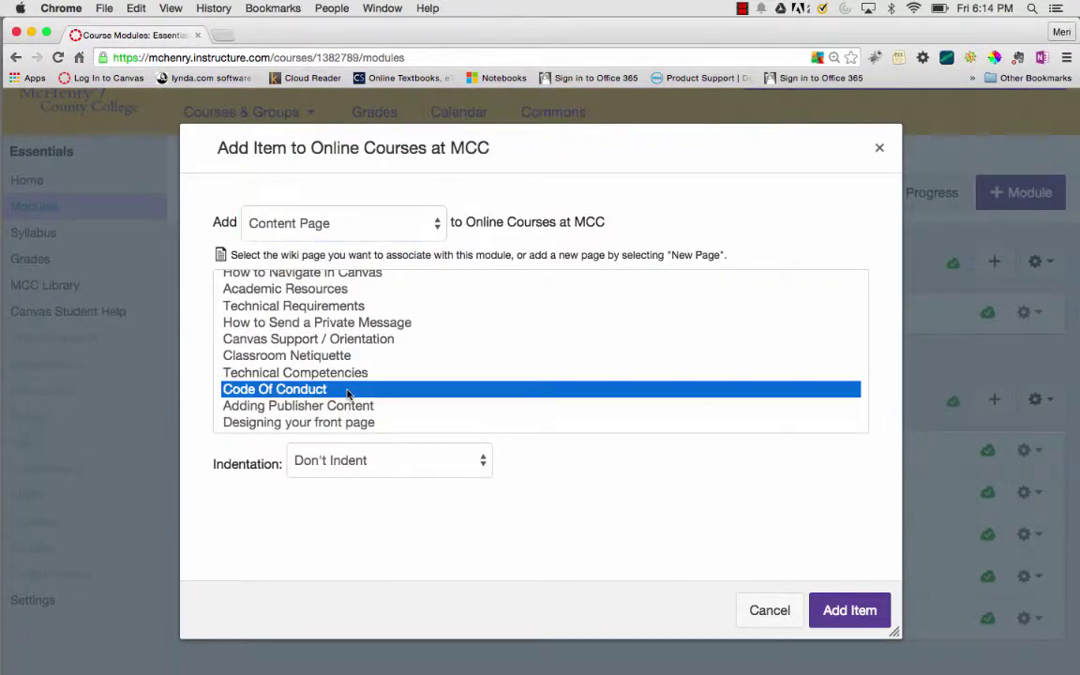
left_click(843, 612)
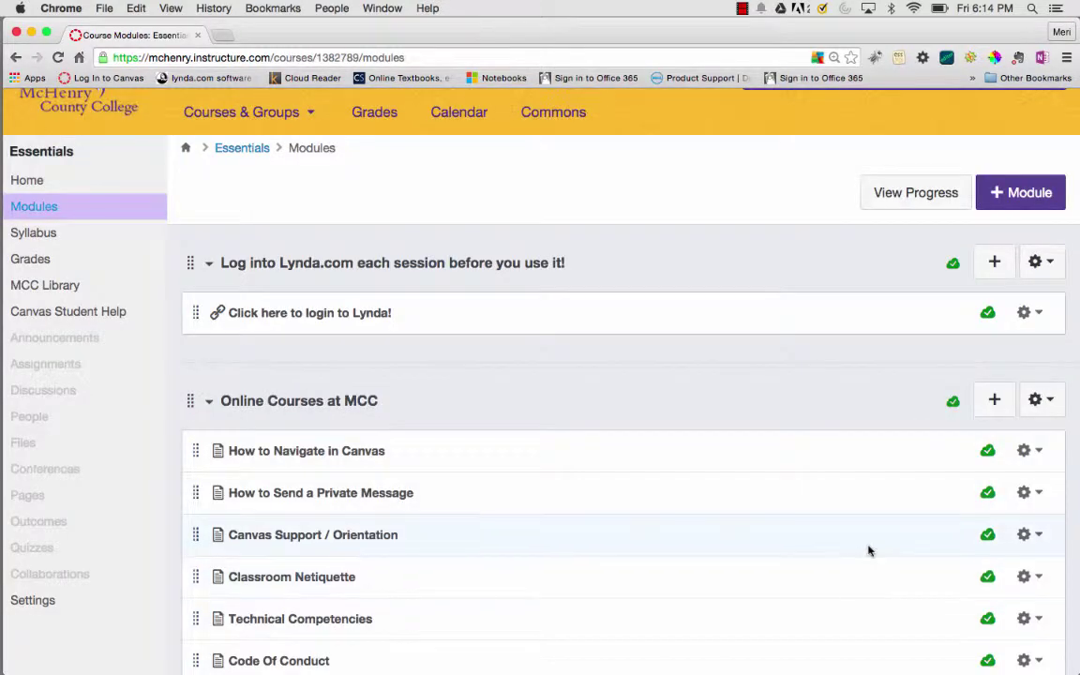
Step: Add the Academic Resources page after Code Of Conduct in the Online Courses at MCC module
left_click(997, 407)
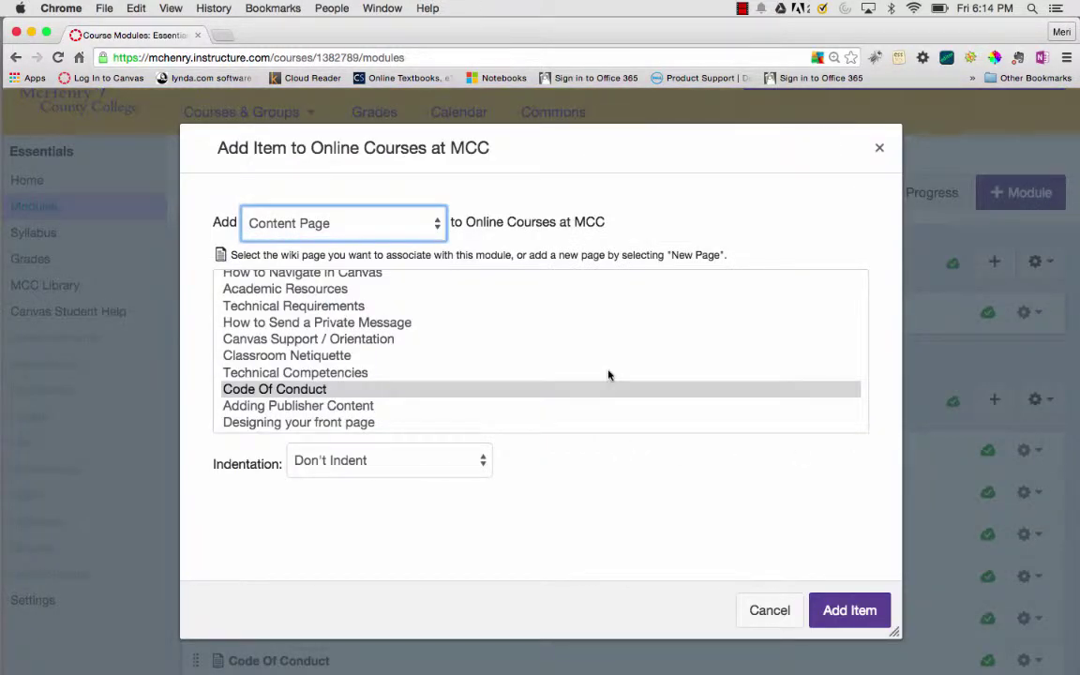
scroll(608, 375, "up", 3)
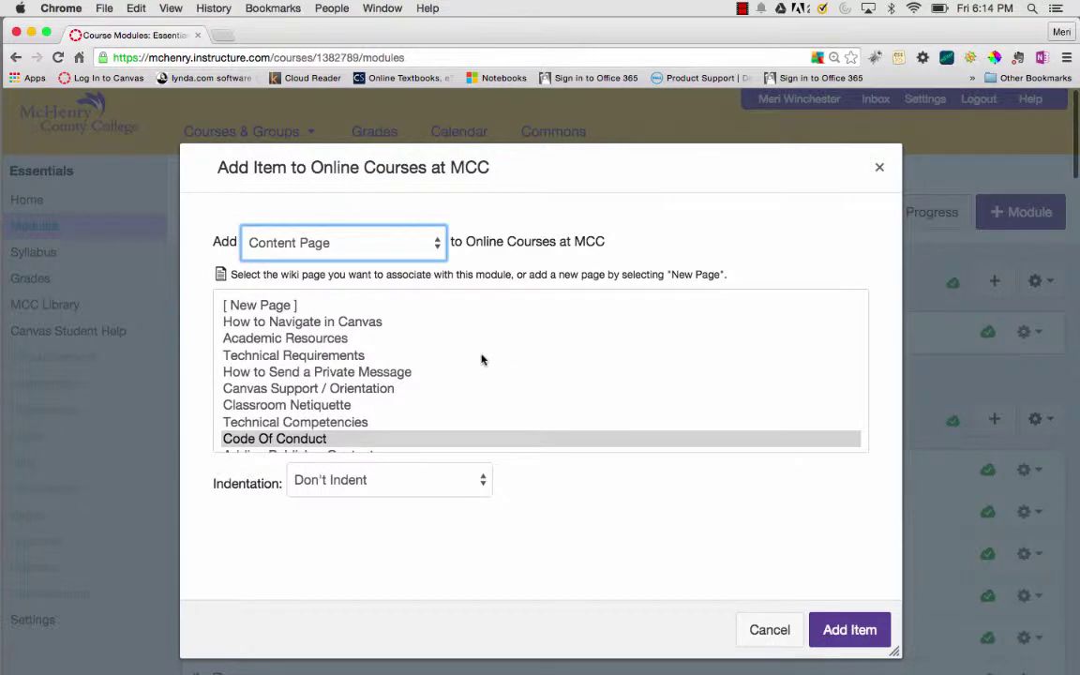
scroll(482, 359, "down", 2)
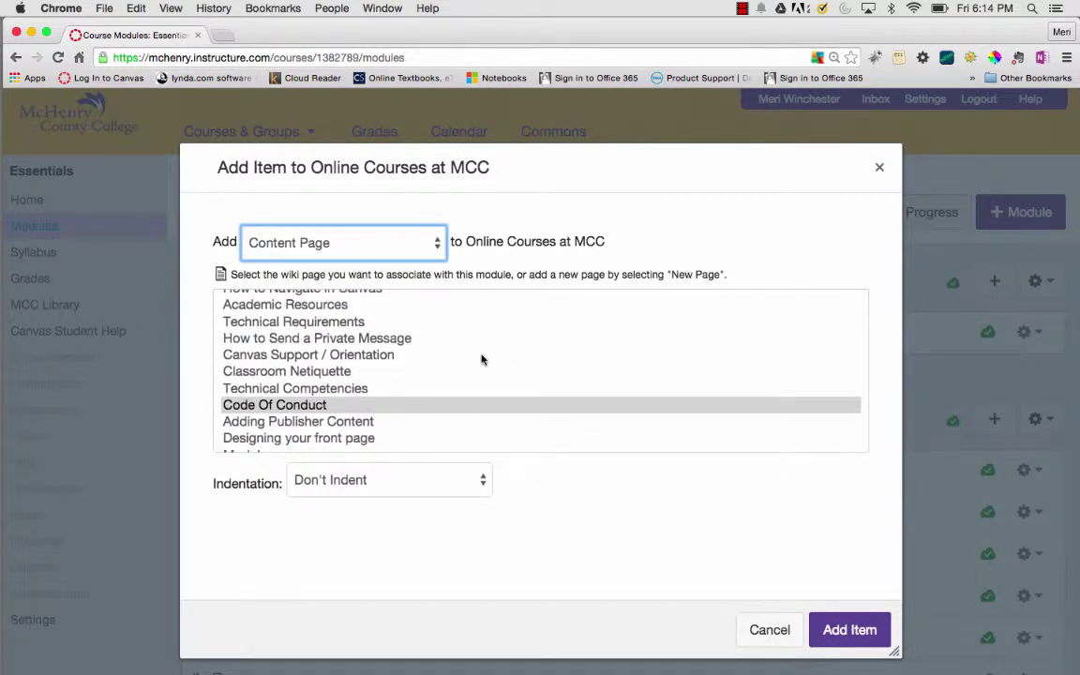
scroll(482, 359, "down", 1)
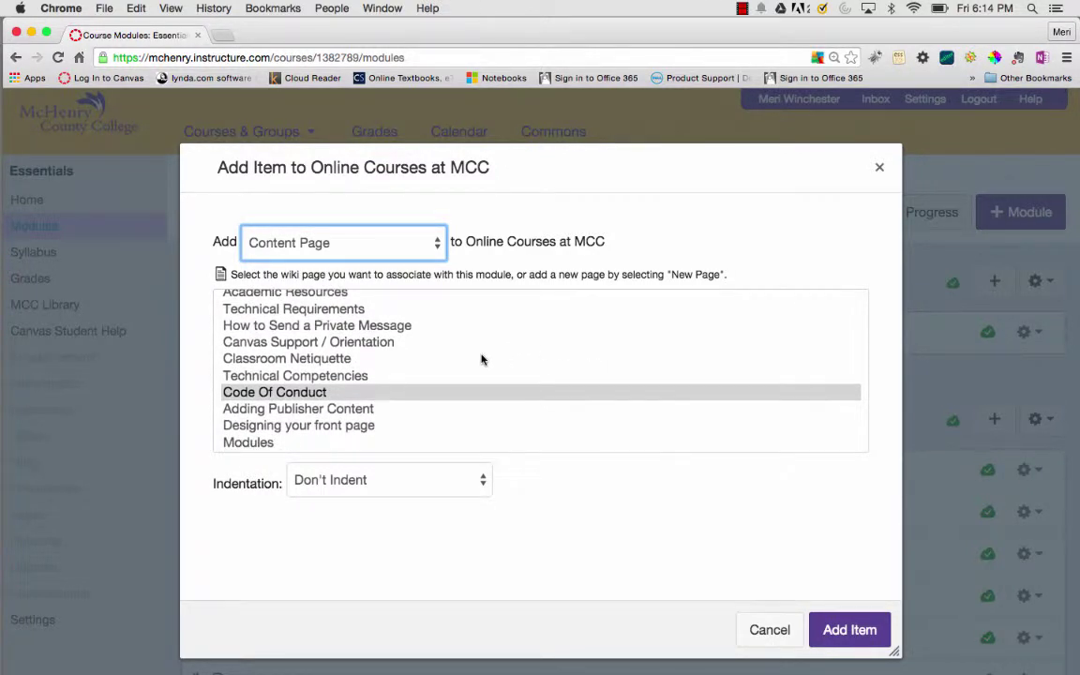
scroll(482, 359, "down", 1)
mouse_move(531, 161)
left_mouse_down()
mouse_move(598, 468)
mouse_move(609, 330)
left_mouse_up()
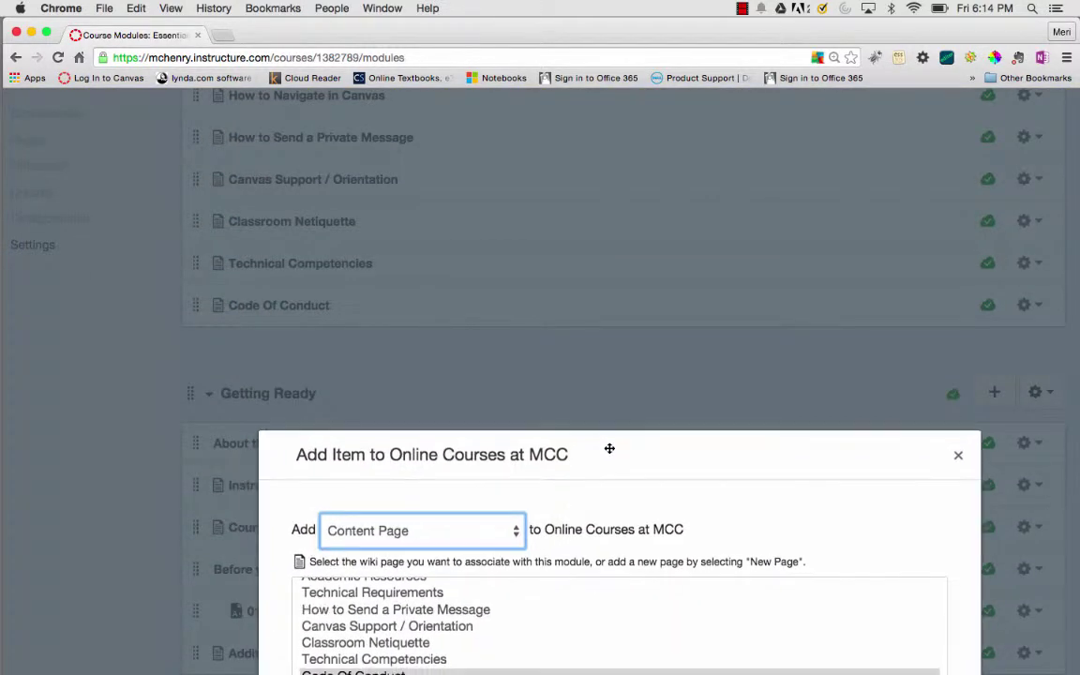
scroll(520, 591, "up", 2)
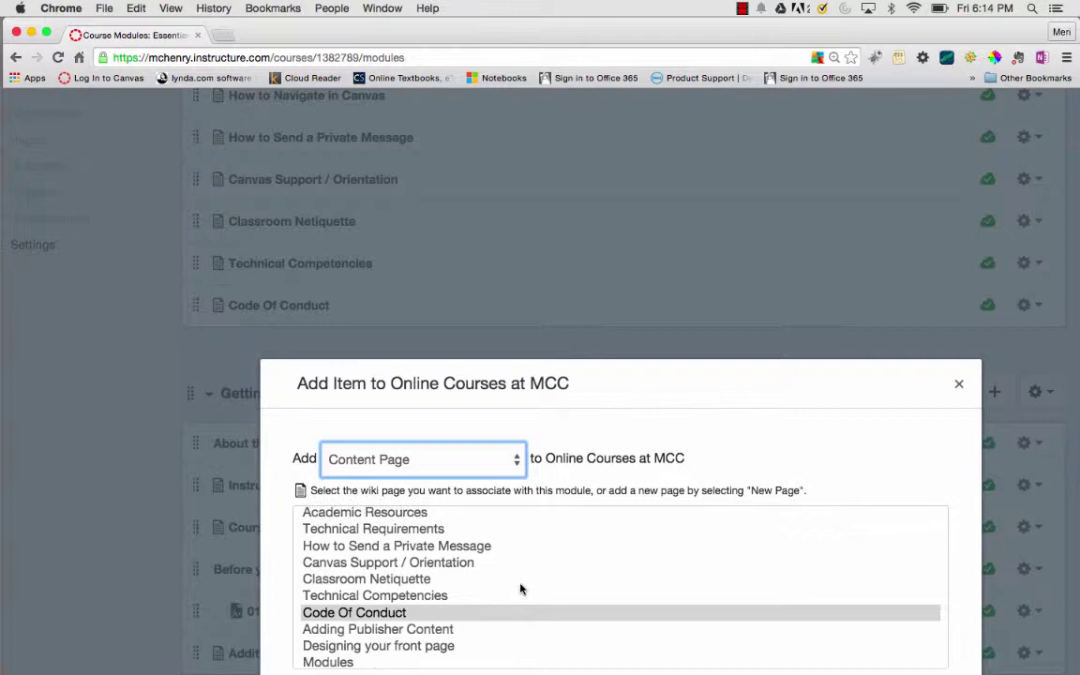
scroll(516, 589, "up", 2)
left_click(487, 561)
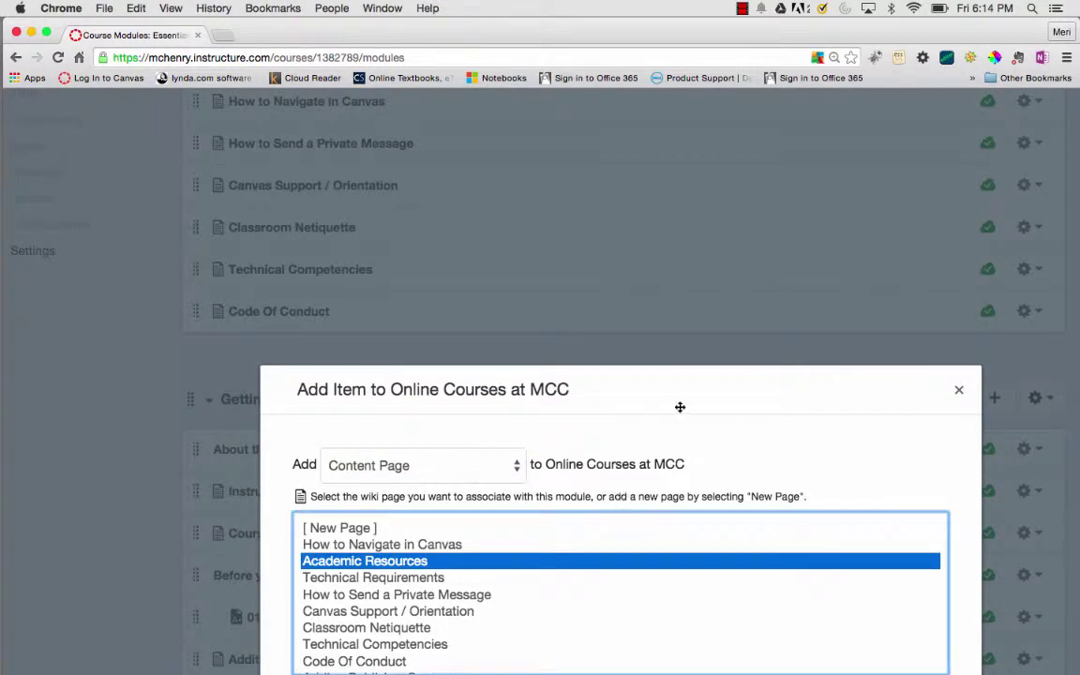
left_click_drag(680, 407, 661, 146)
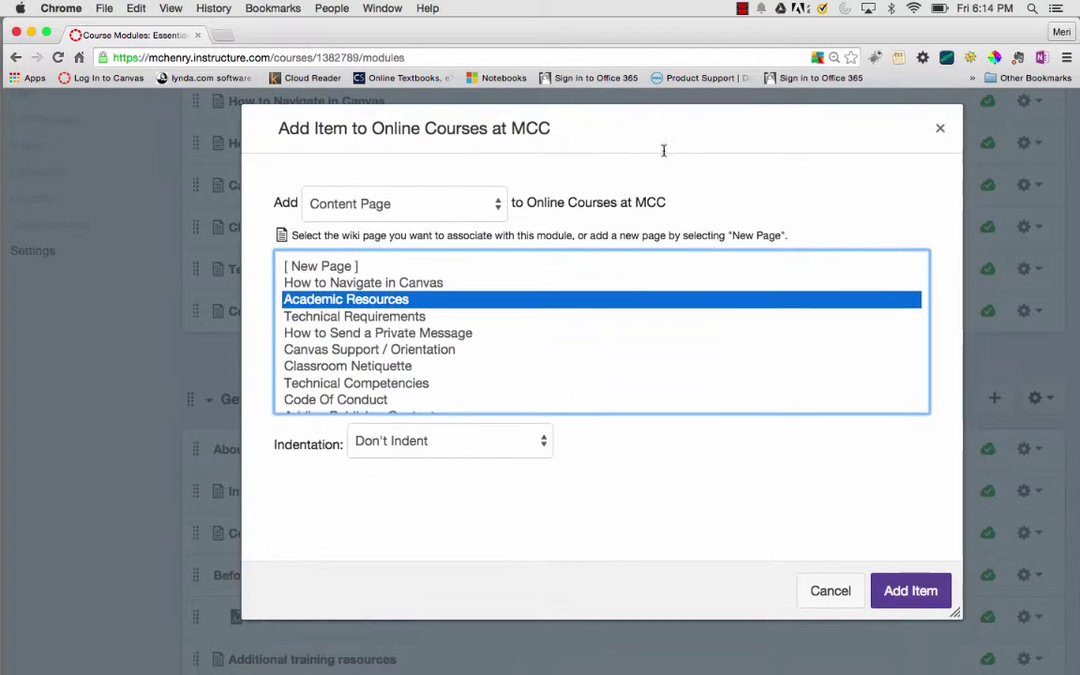
left_click(879, 588)
Step: Move Canvas Support / Orientation above How to Navigate in Canvas as the module's first page
scroll(866, 546, "down", 2)
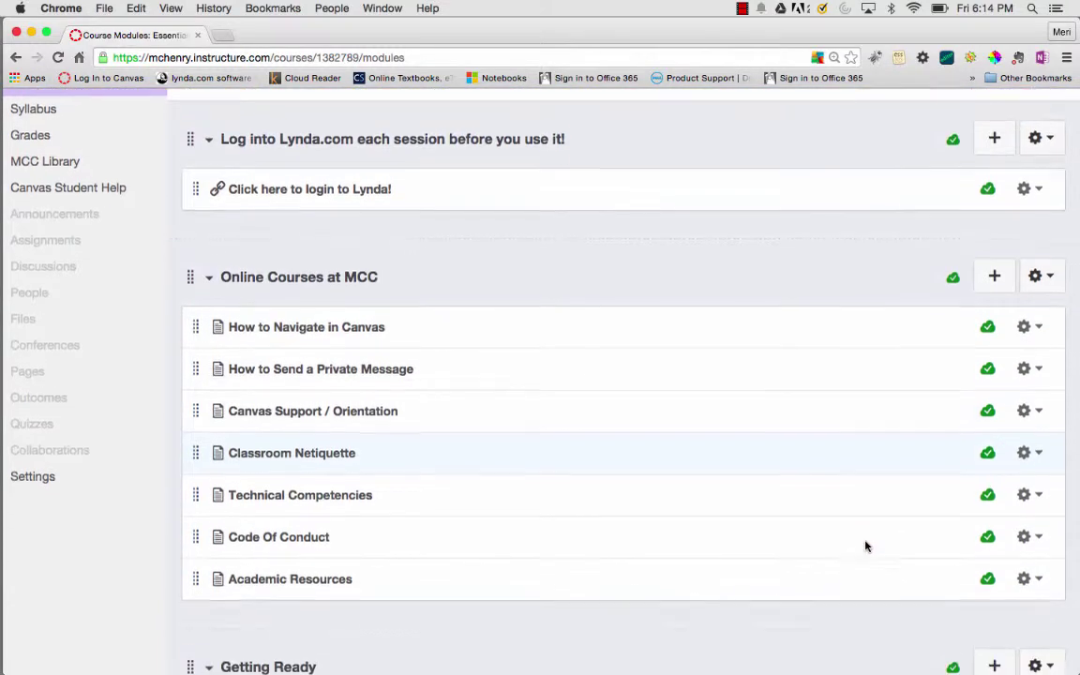
scroll(866, 545, "down", 1)
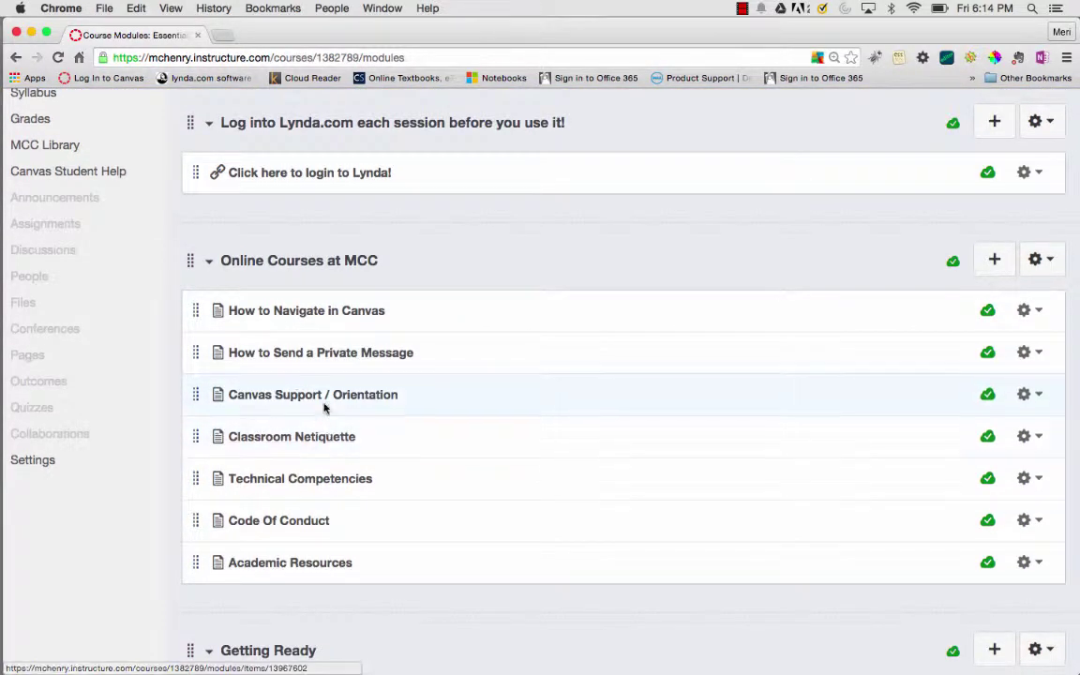
left_click_drag(195, 394, 197, 309)
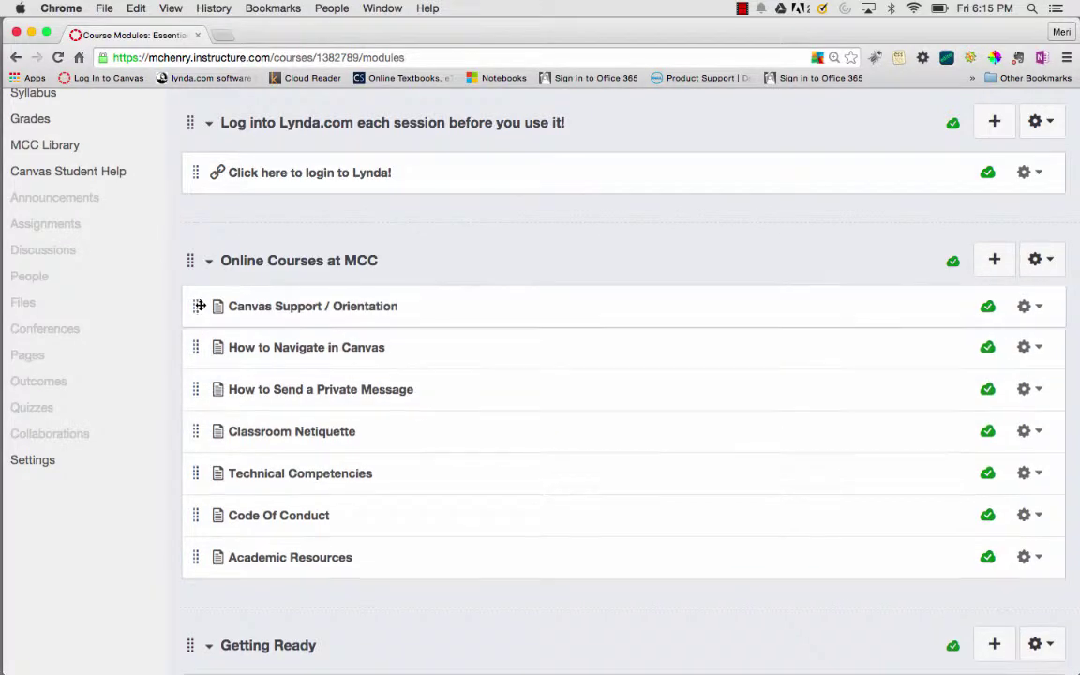